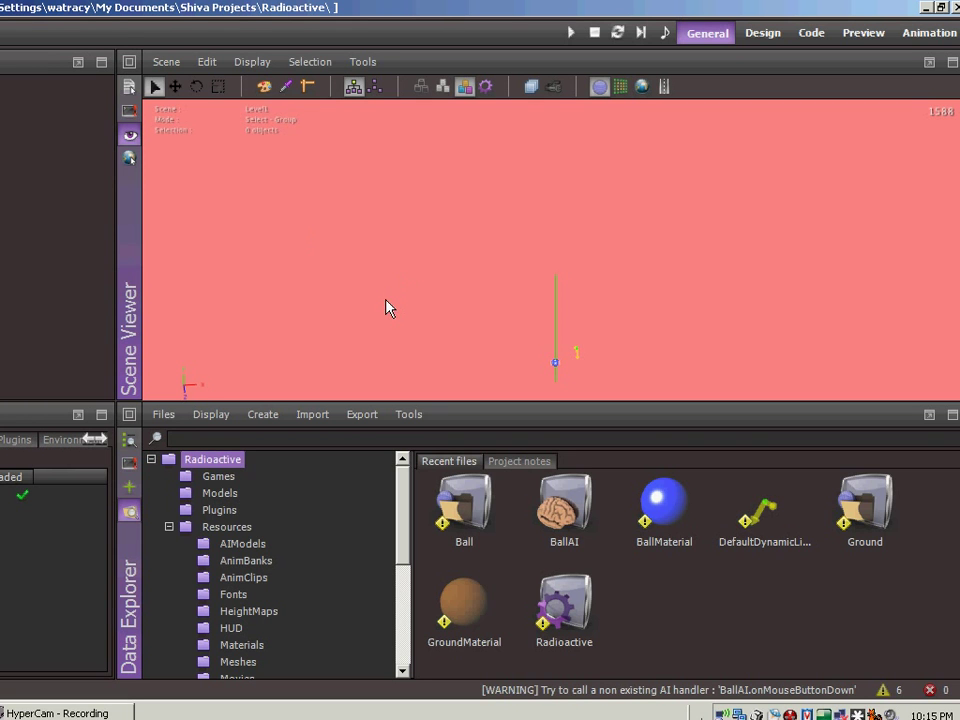
- Create a Box shape model named Wall with size 2, 10, 10 from Data Explorer
click(257, 422)
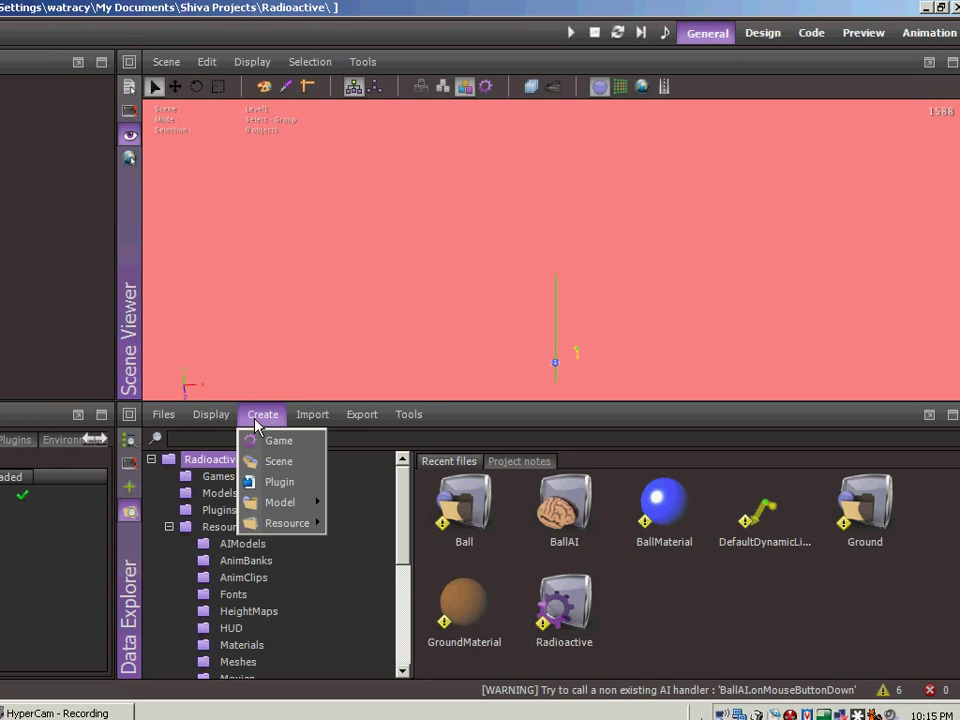
mouse_move(310, 502)
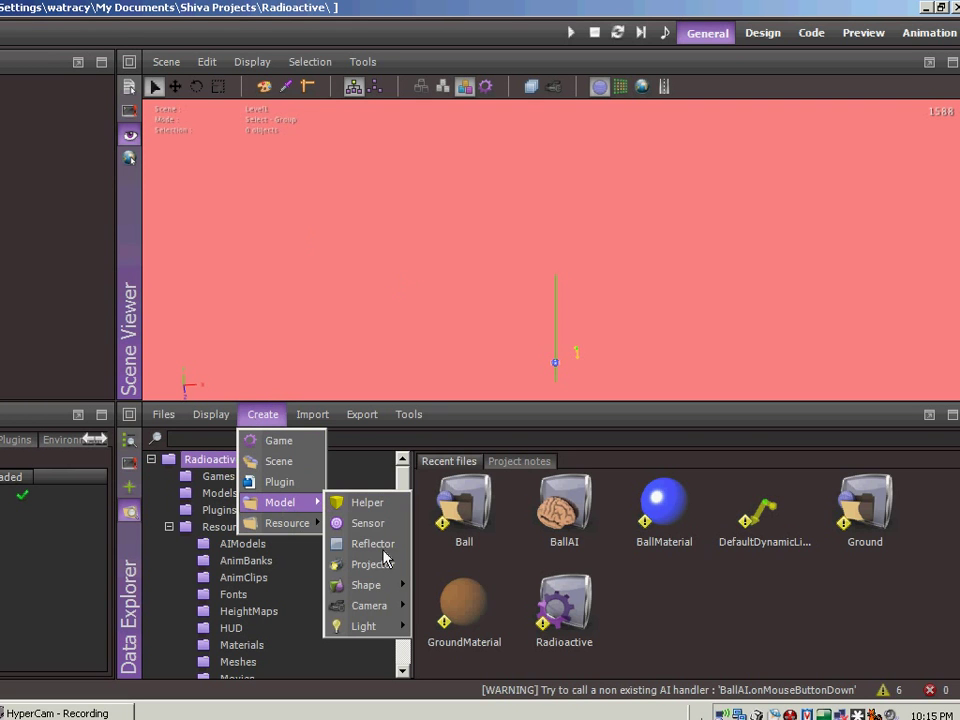
mouse_move(380, 593)
click(446, 585)
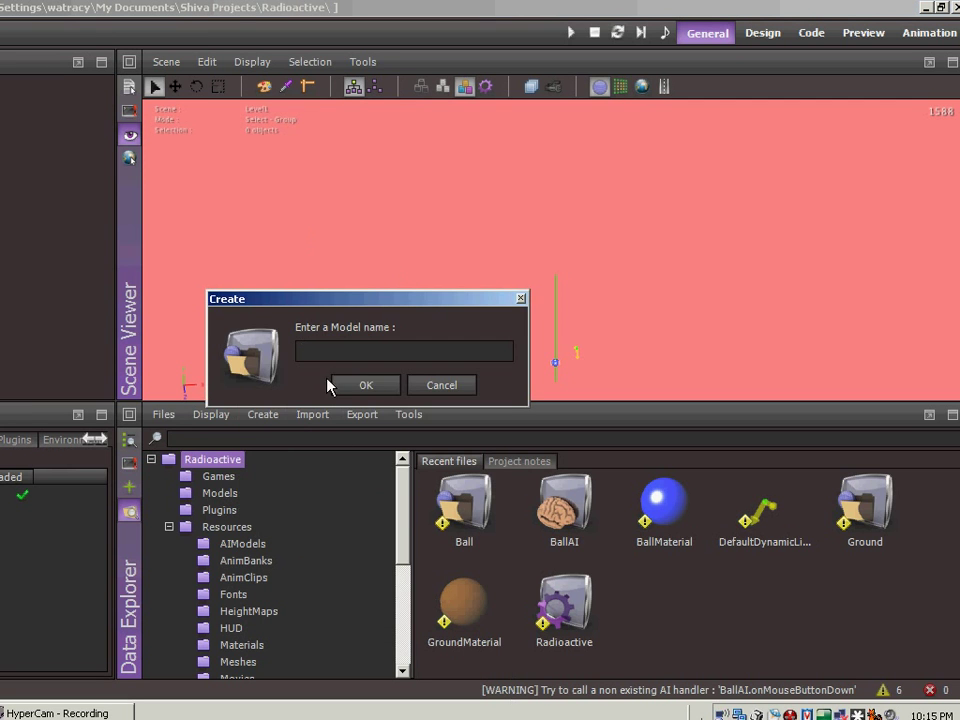
text(Wall)
key(Return)
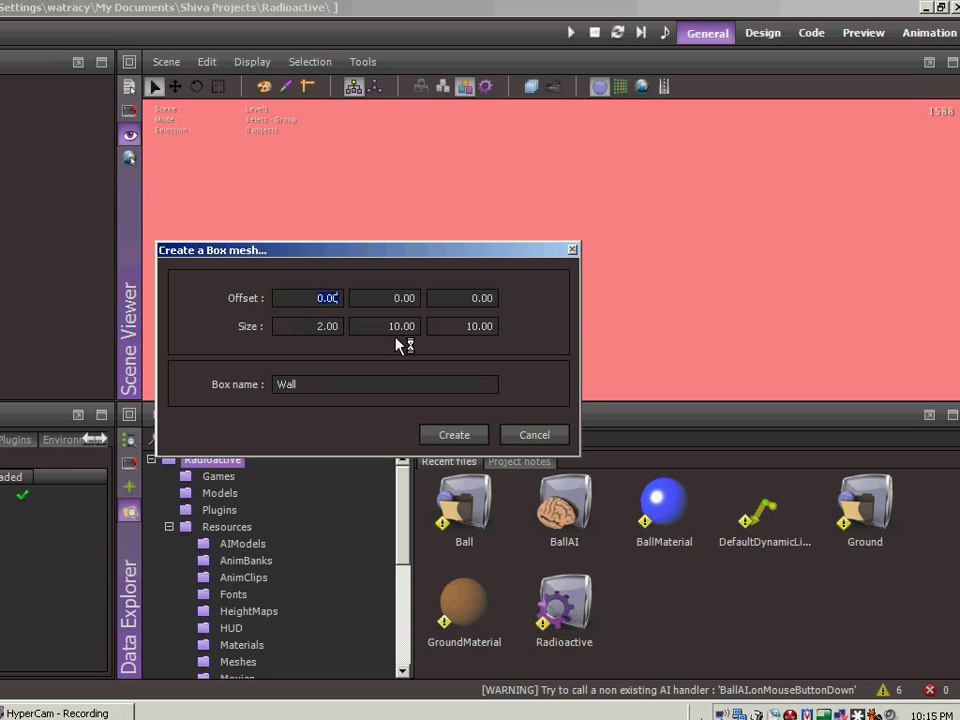
click(447, 436)
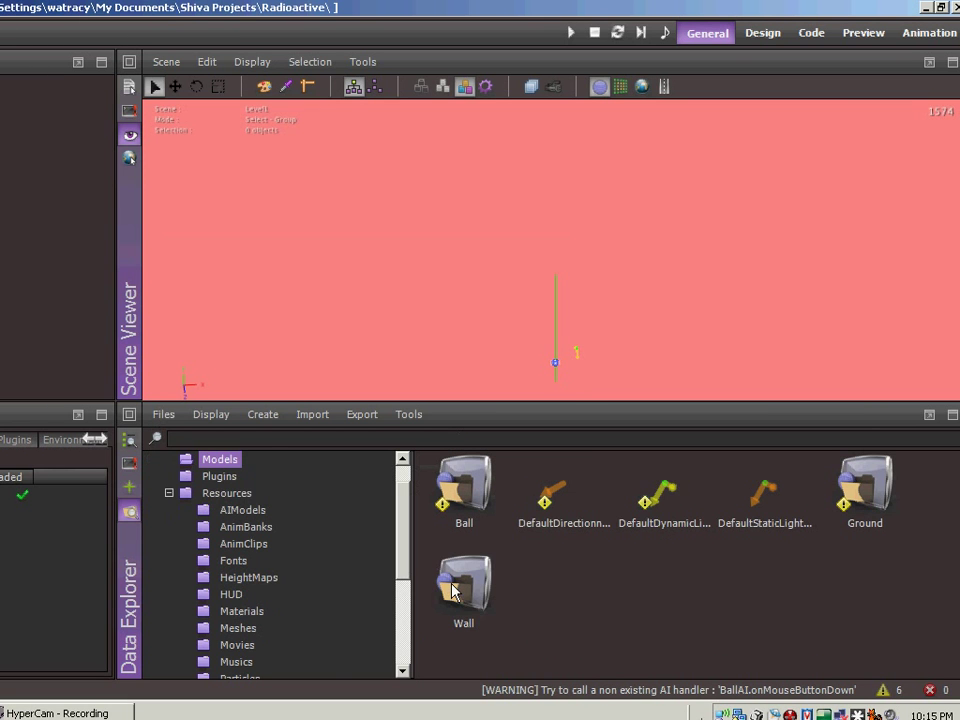
- Open the Wall model and set its box as a collider via Attributes > Collider
double_click(452, 590)
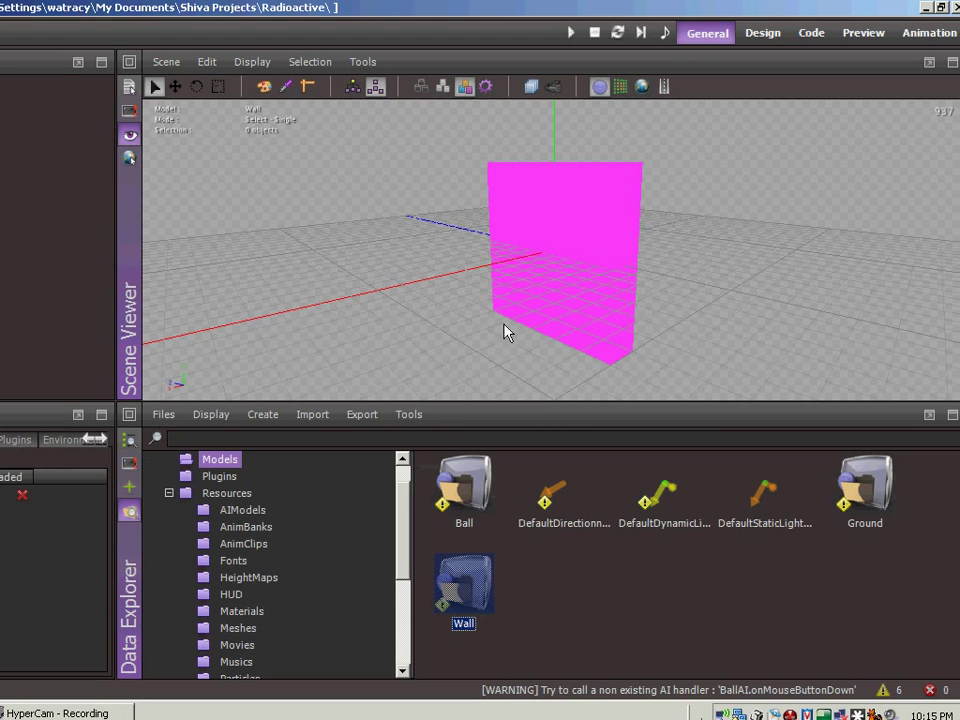
click(567, 230)
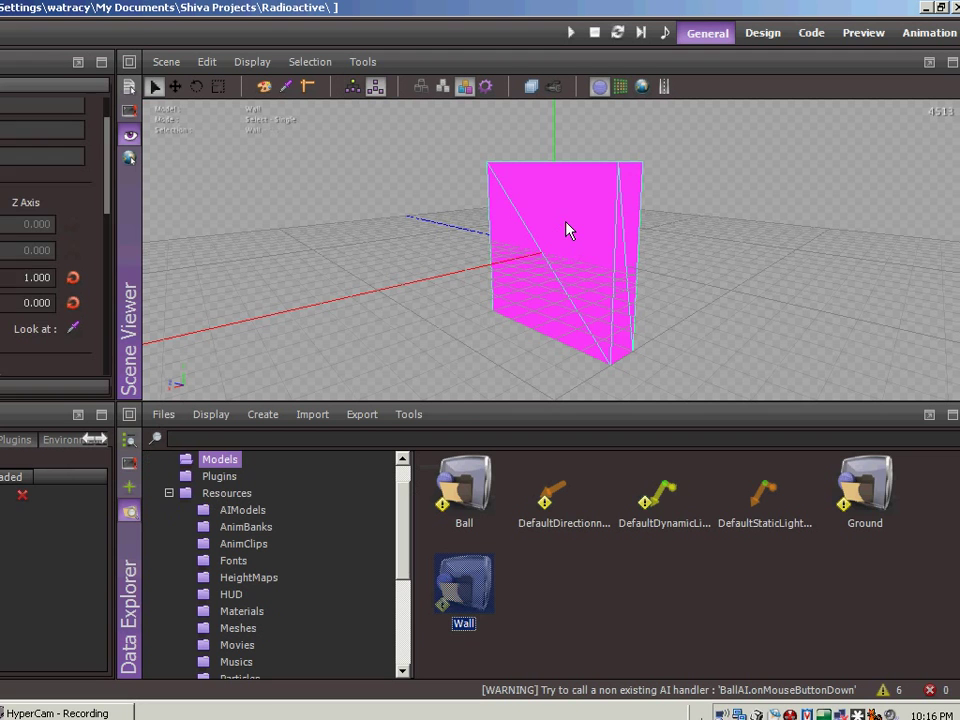
right_click(567, 230)
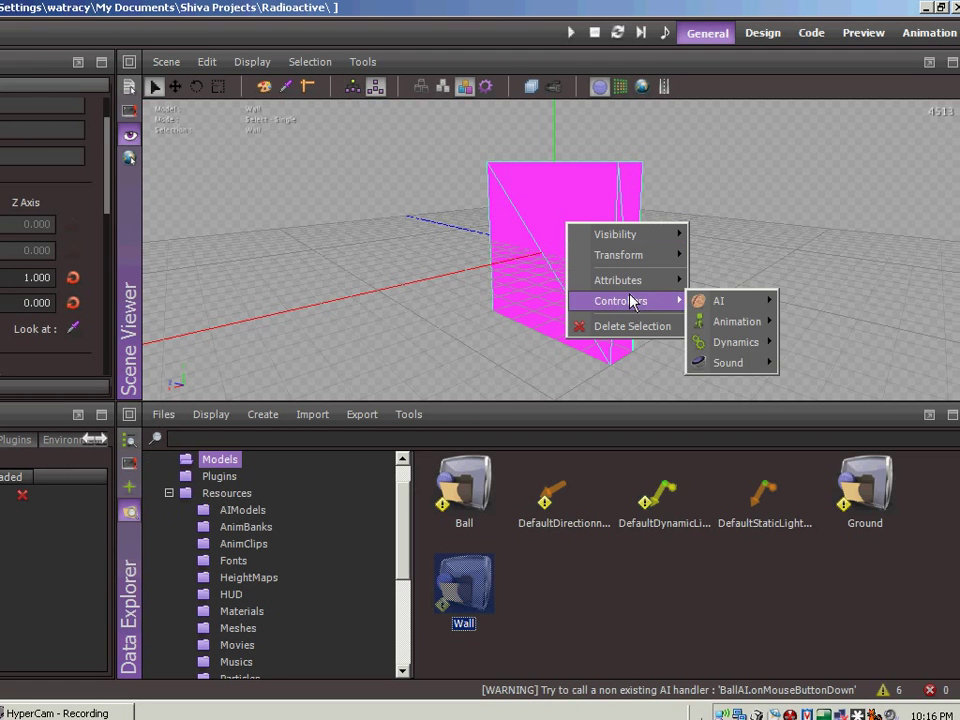
mouse_move(634, 279)
mouse_move(747, 387)
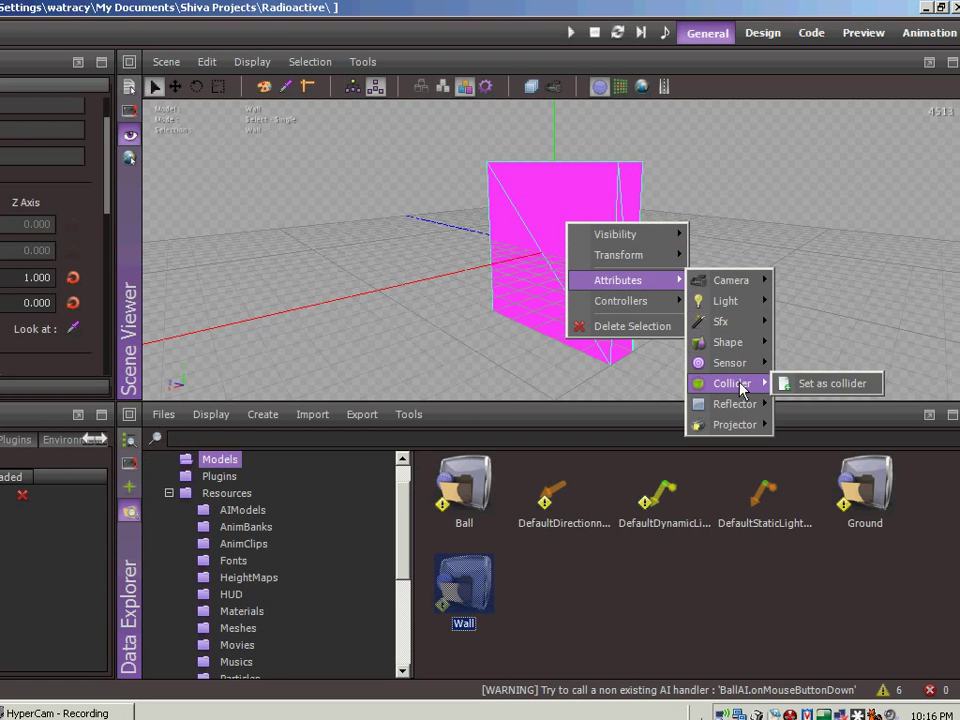
click(817, 388)
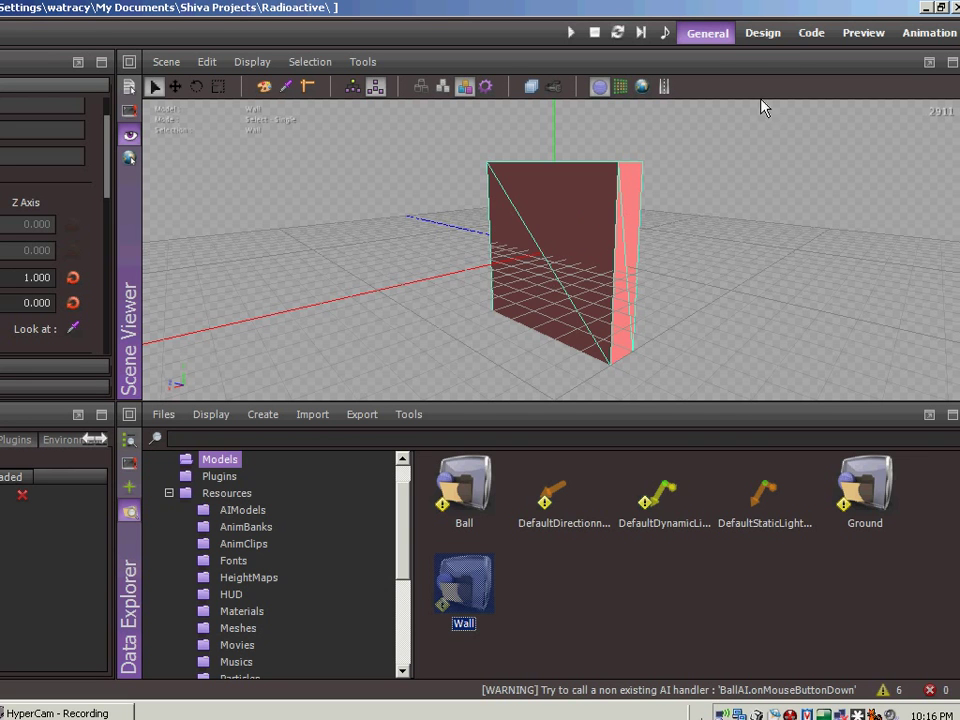
- In the Design layout, browse existing materials, cancel, and close the loaded BallMaterial
click(759, 33)
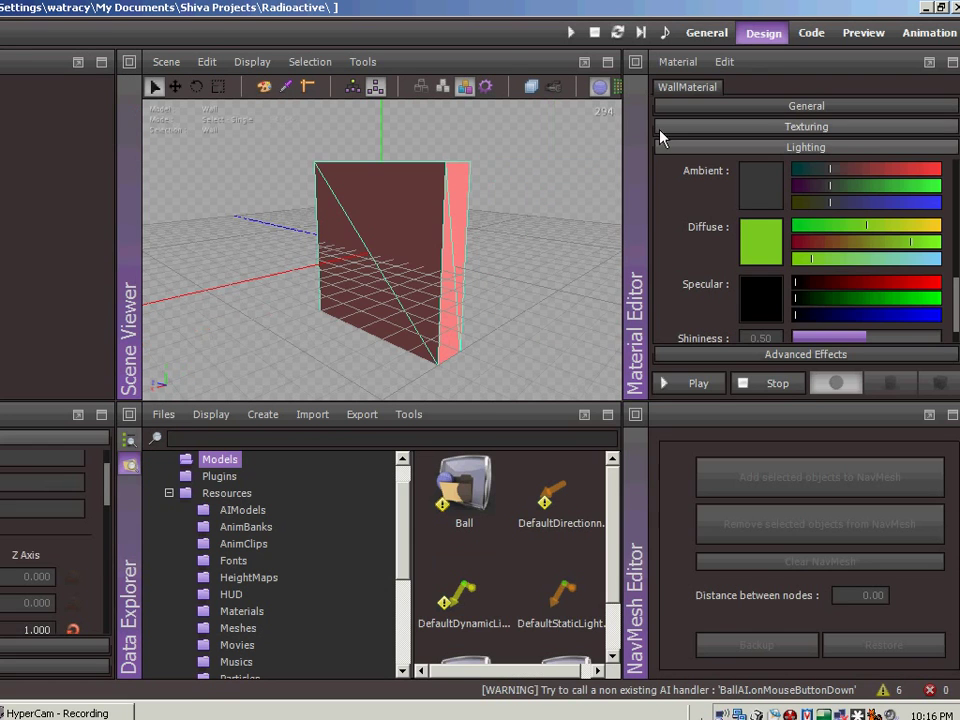
click(679, 62)
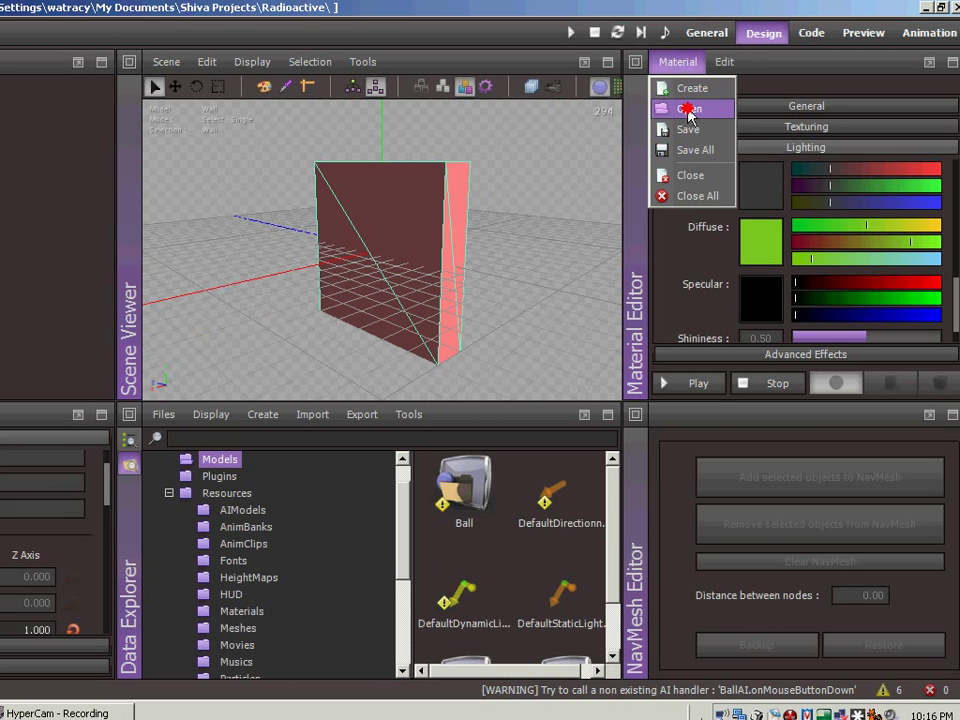
click(689, 108)
click(505, 352)
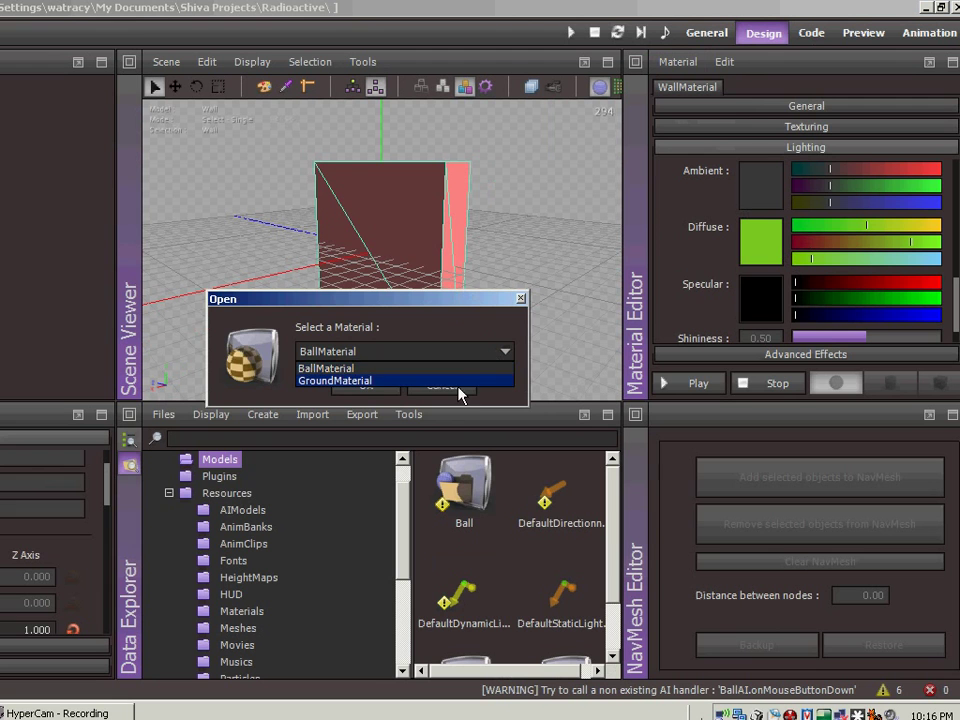
click(442, 395)
click(442, 395)
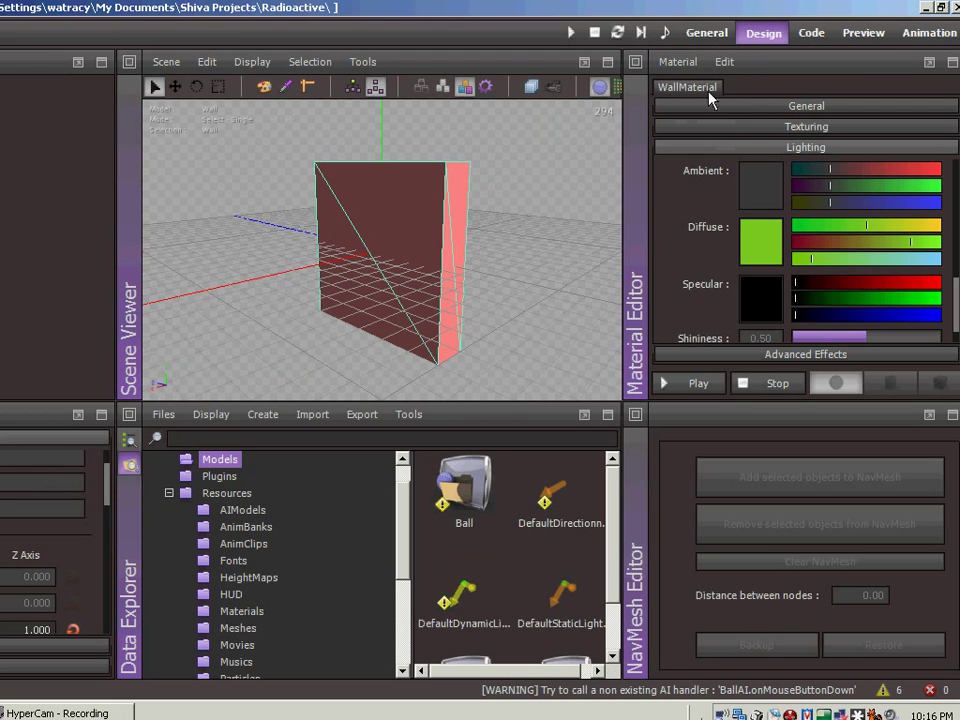
click(683, 67)
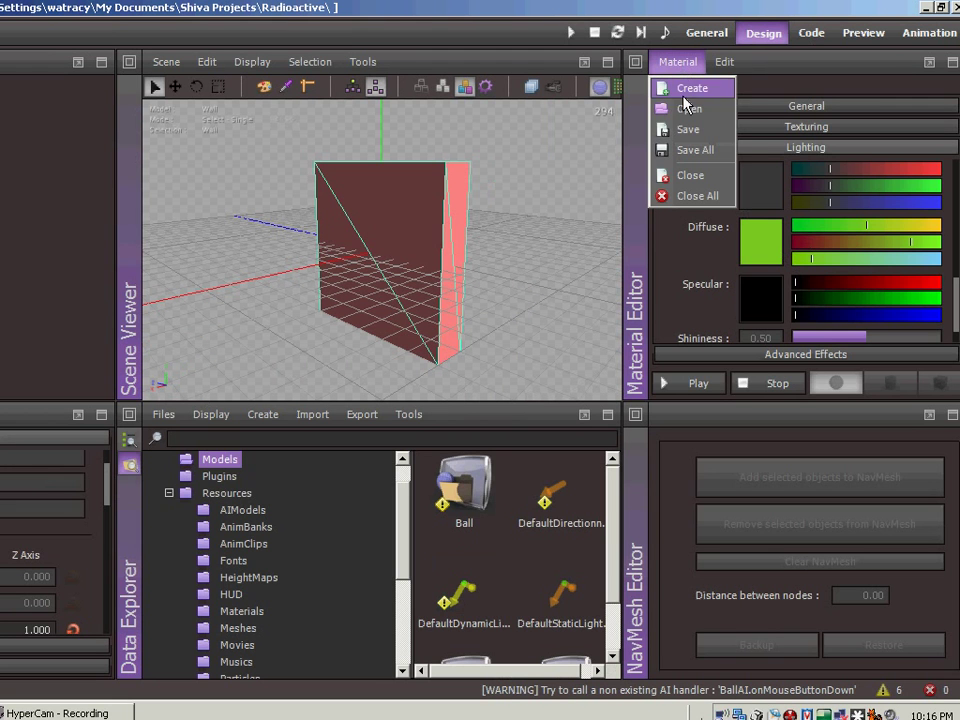
click(690, 175)
- Create a new material named WallMaterial with Per Pixel Lighting turned on
click(678, 64)
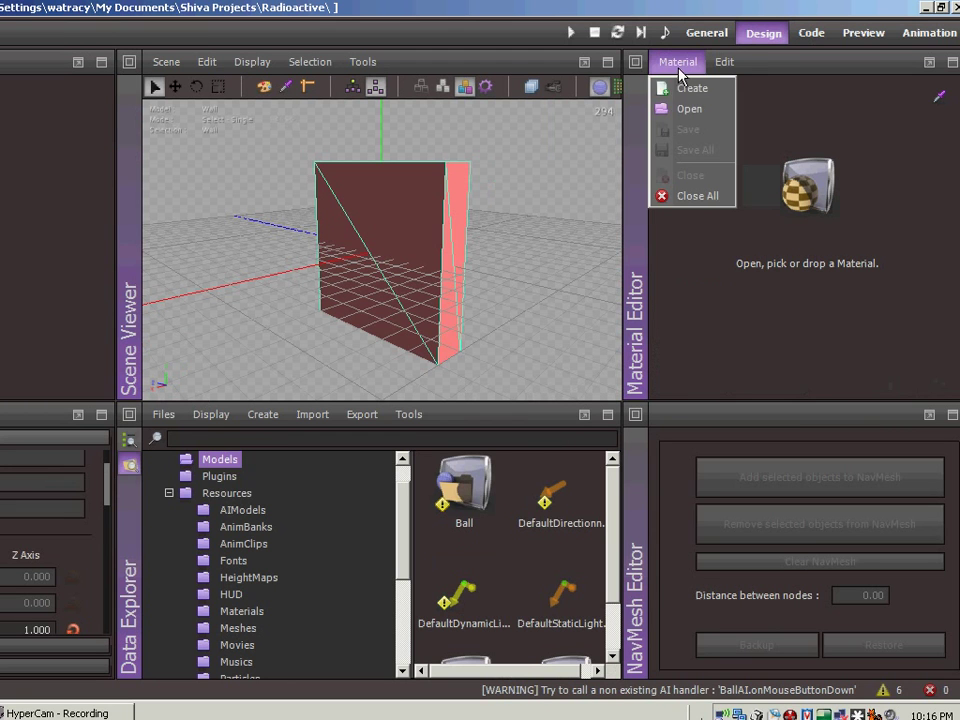
click(678, 90)
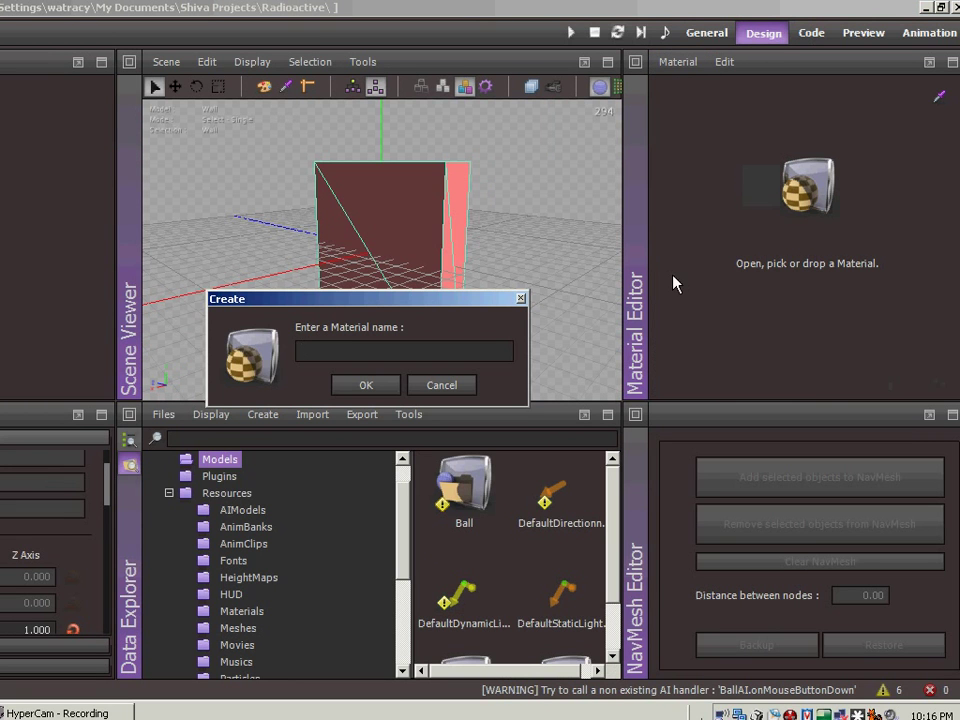
text(WallMaterial)
key(Return)
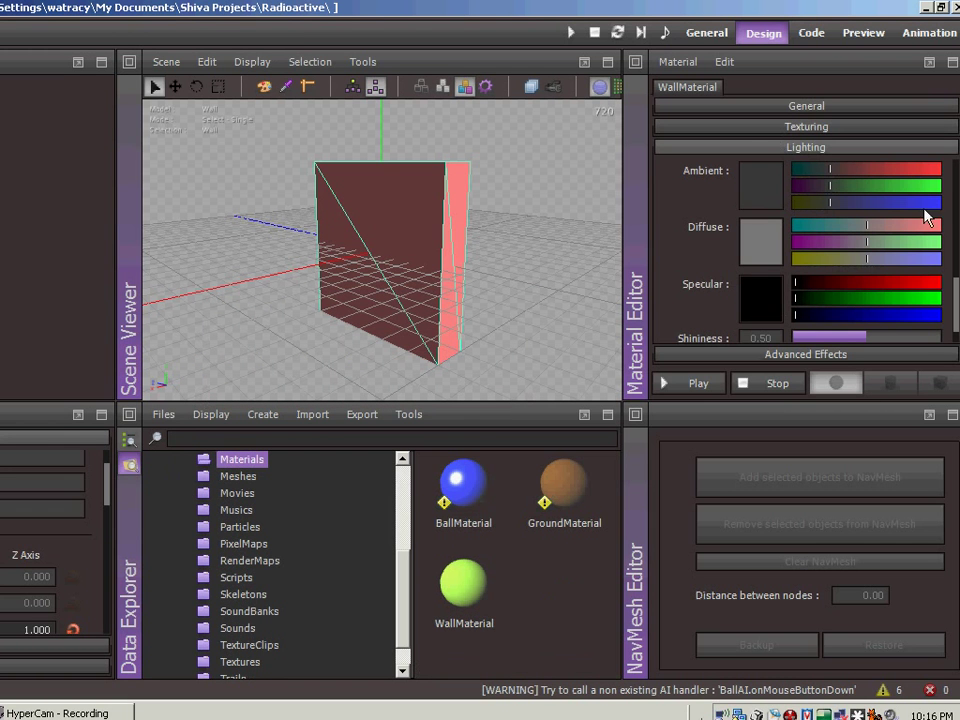
mouse_move(957, 287)
mouse_down()
mouse_move(956, 168)
mouse_move(955, 293)
mouse_up()
click(786, 236)
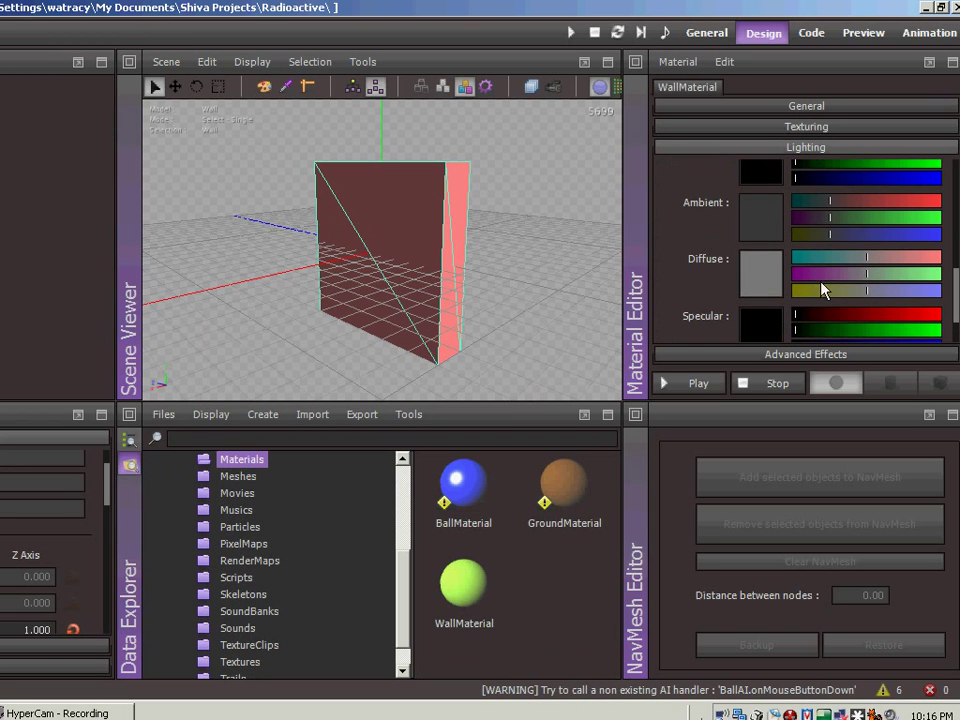
- Set WallMaterial's diffuse colour to dark green and save all materials
drag(865, 273, 928, 279)
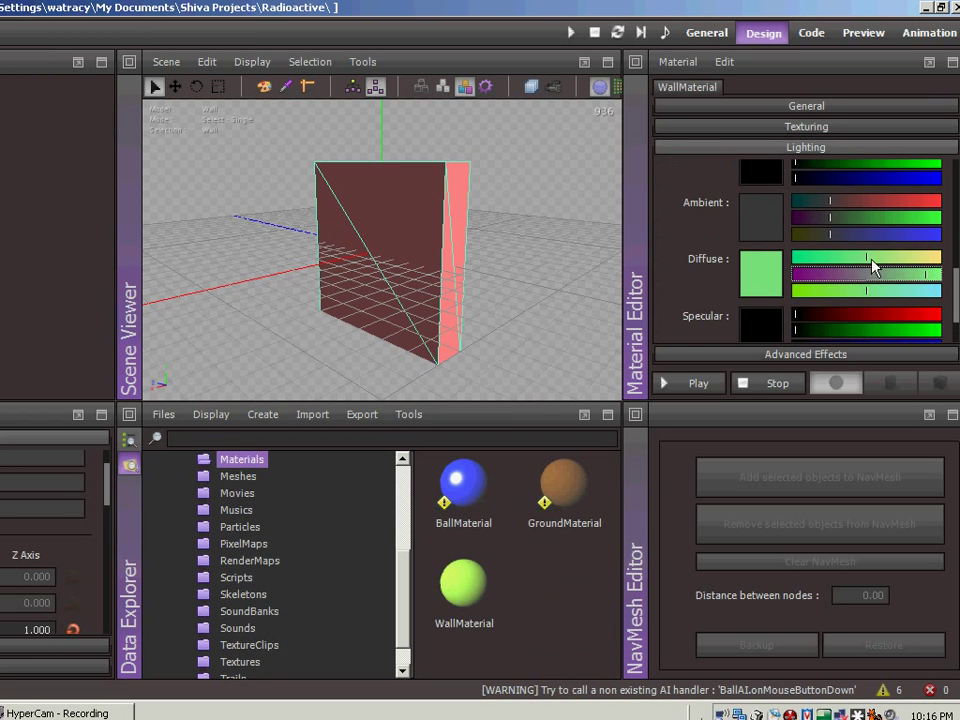
drag(870, 261, 808, 262)
drag(864, 292, 806, 297)
drag(889, 278, 864, 284)
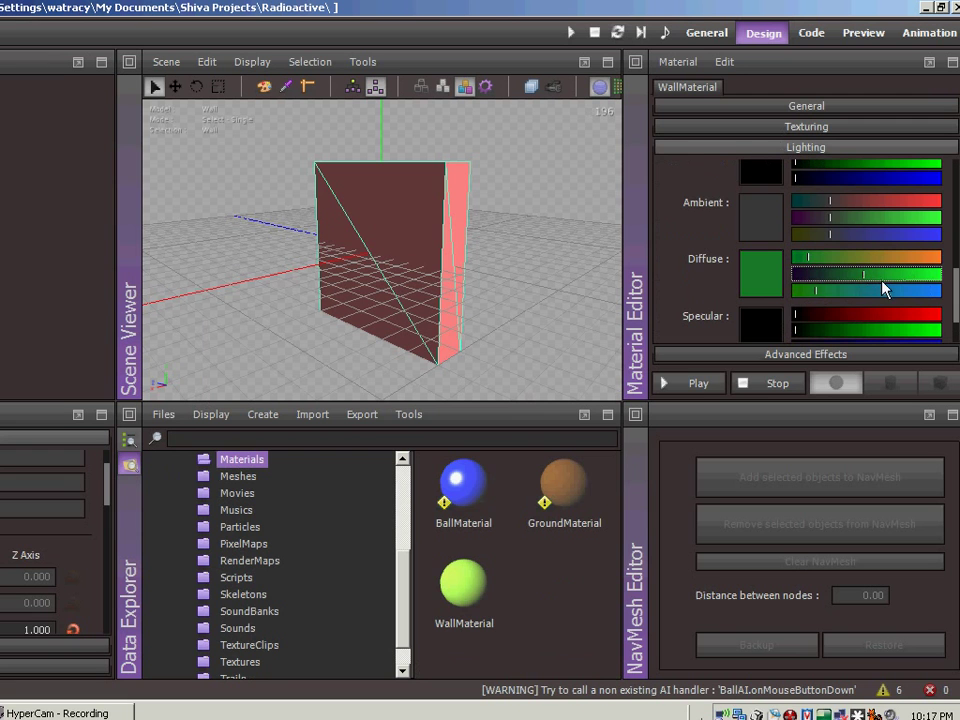
click(673, 62)
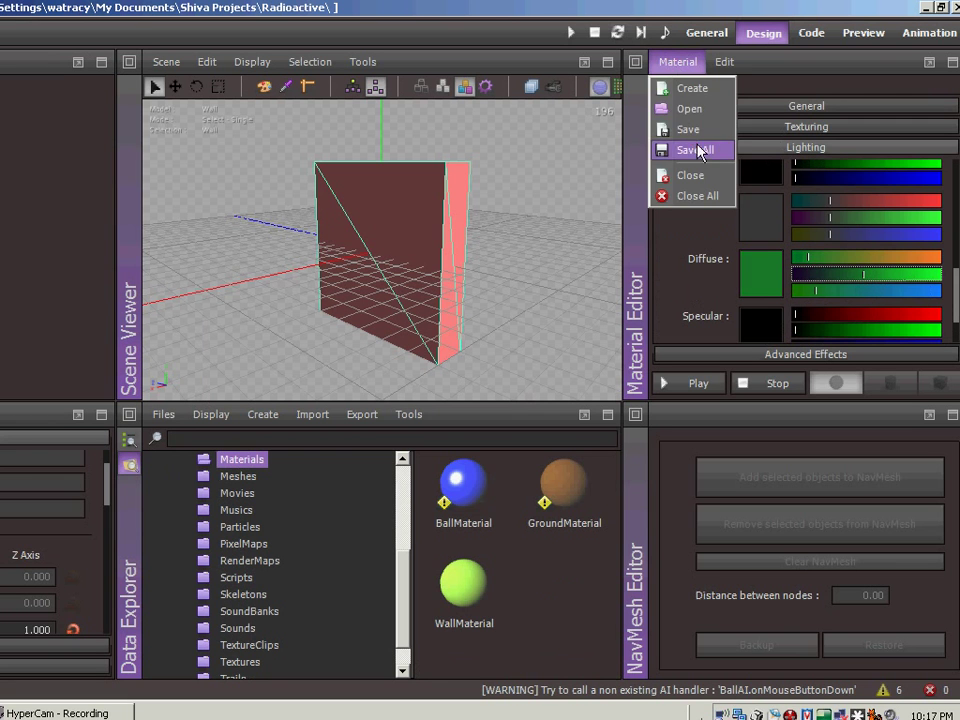
click(695, 150)
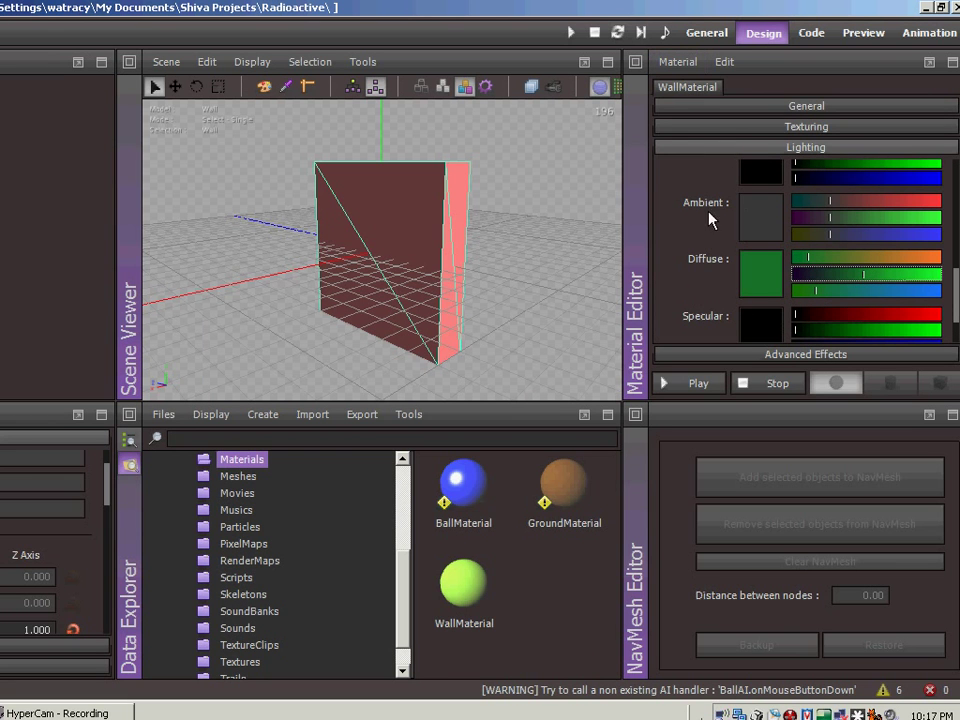
- Apply WallMaterial to the wall box and view the model in Runtime mode
click(707, 33)
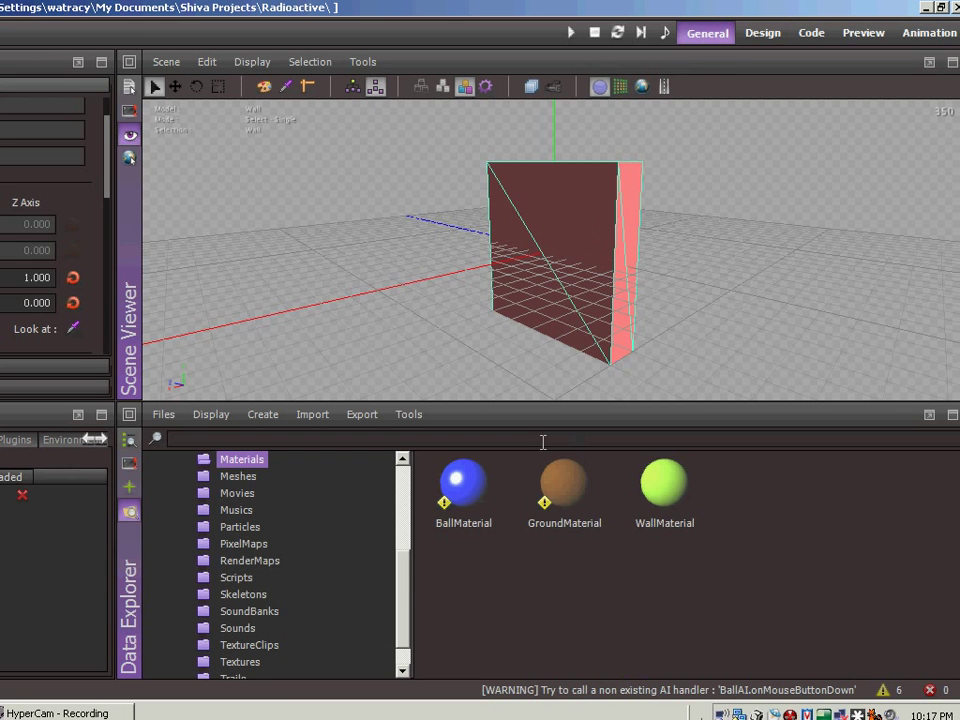
drag(668, 495, 570, 232)
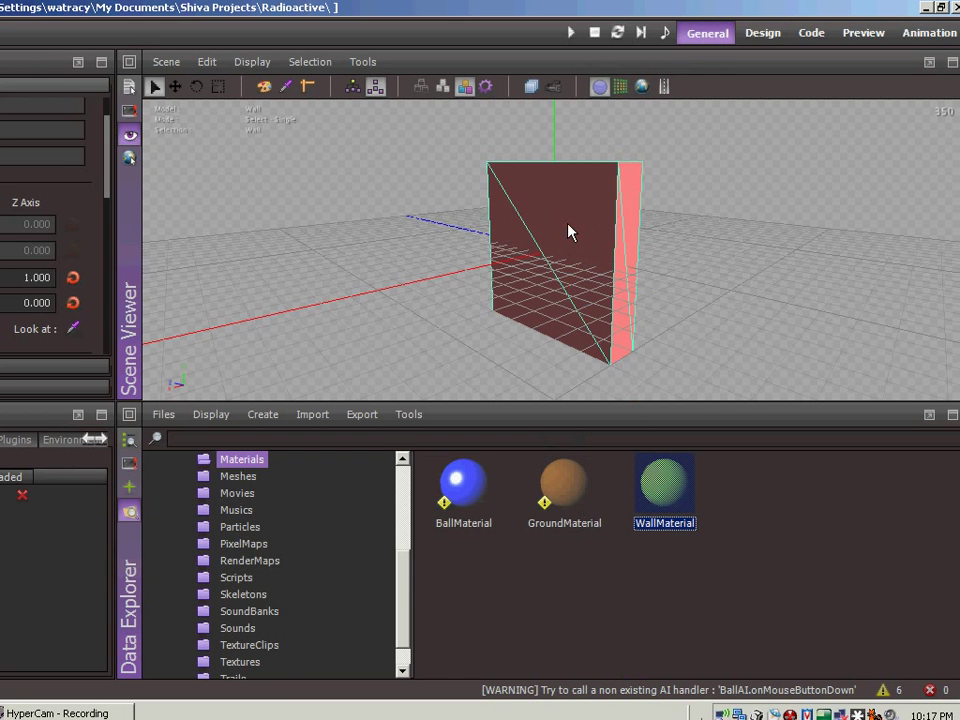
click(253, 62)
mouse_move(285, 413)
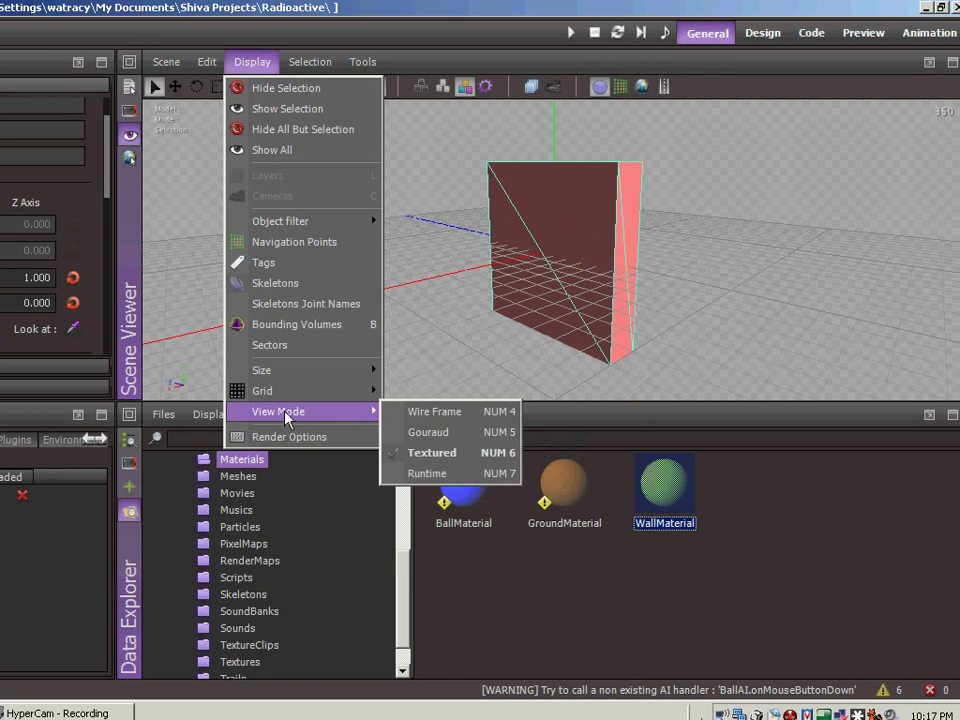
click(418, 474)
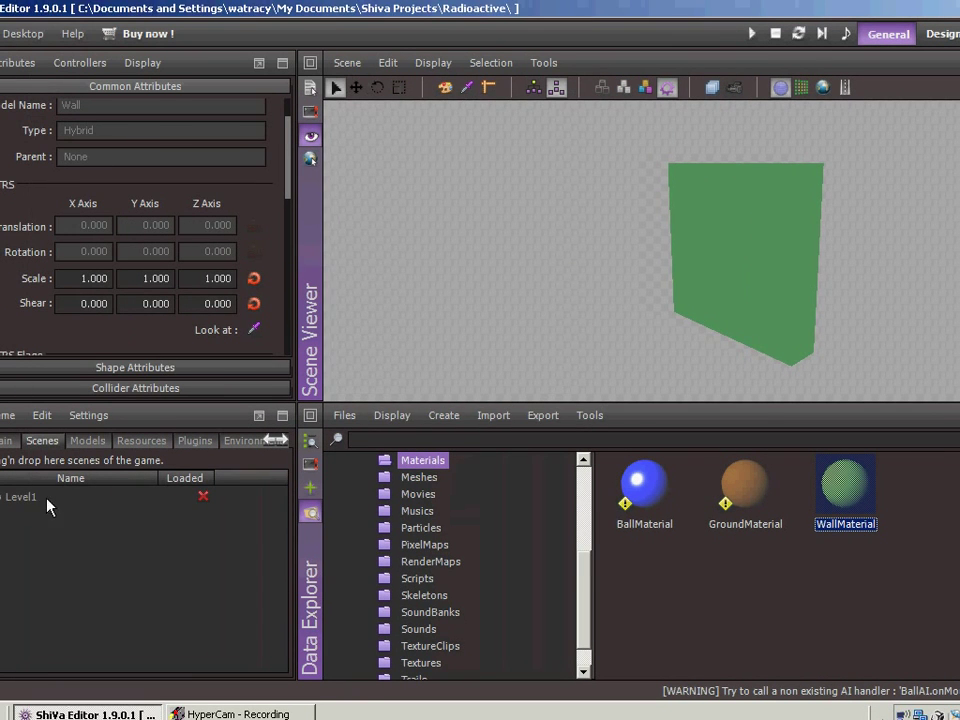
- Open the Level1 scene, saving the Wall model, and switch to Textured view mode
double_click(30, 497)
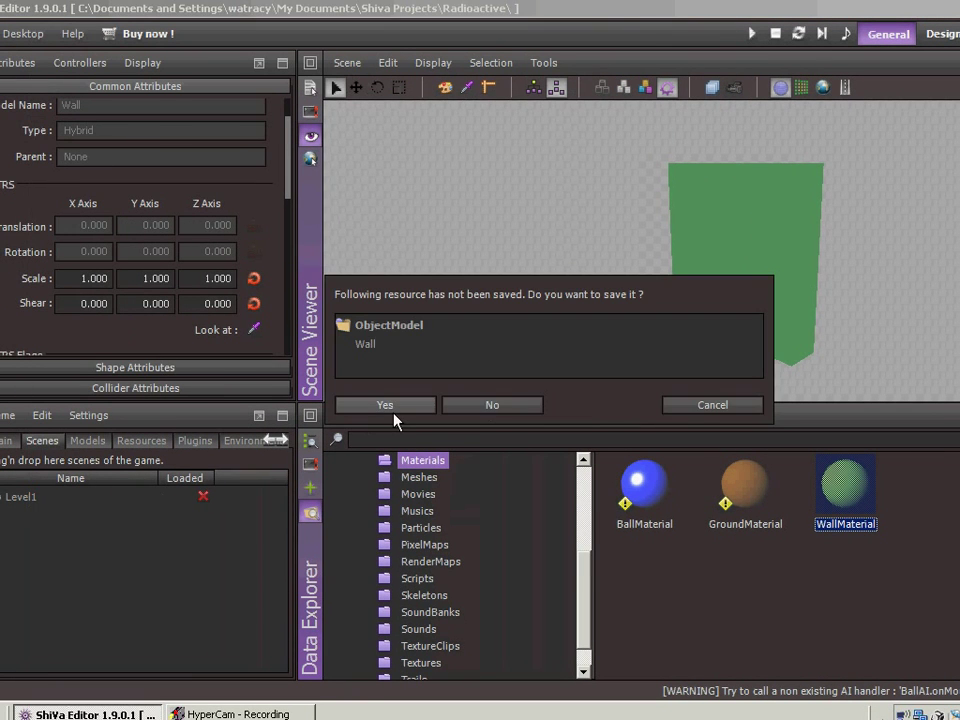
click(393, 411)
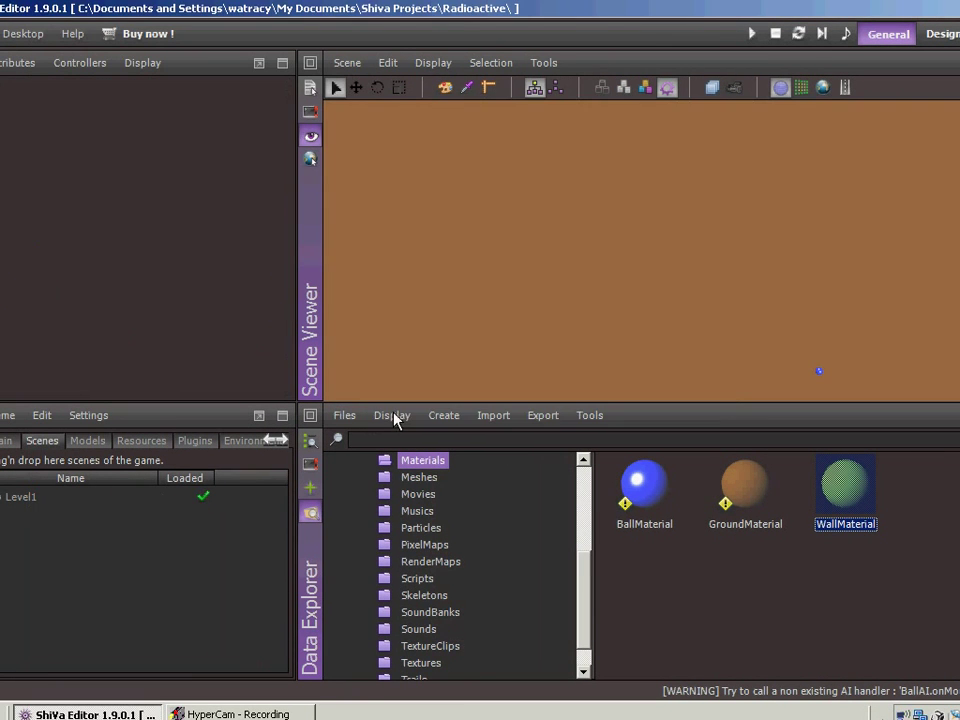
click(435, 62)
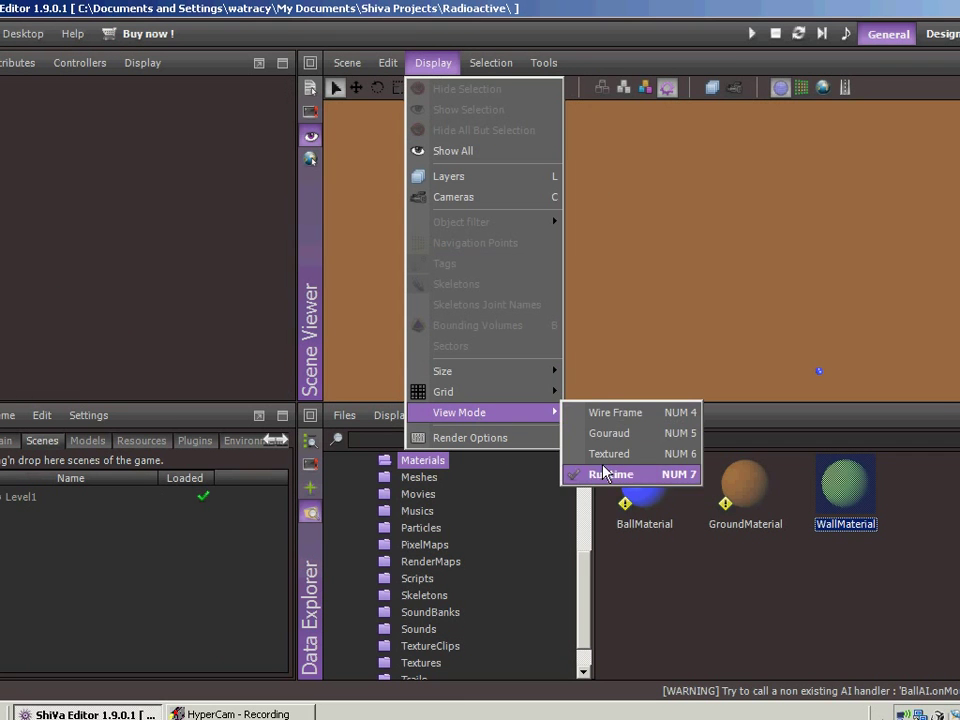
click(590, 454)
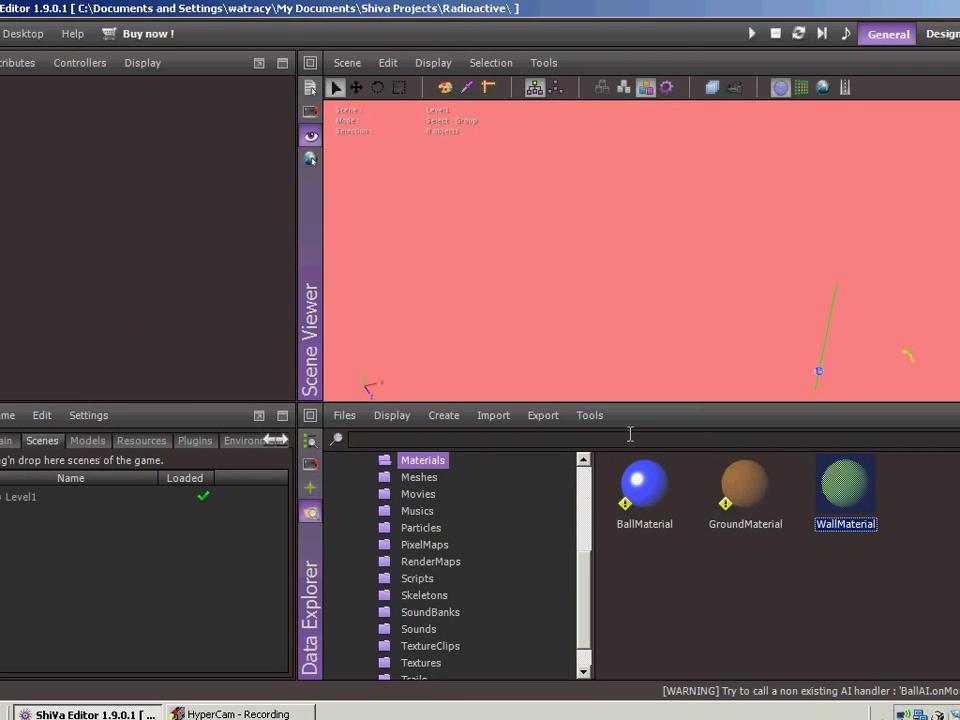
- Drag a Wall model into Level1 and set its X and Z translation to 0
scroll(454, 521, up, 4)
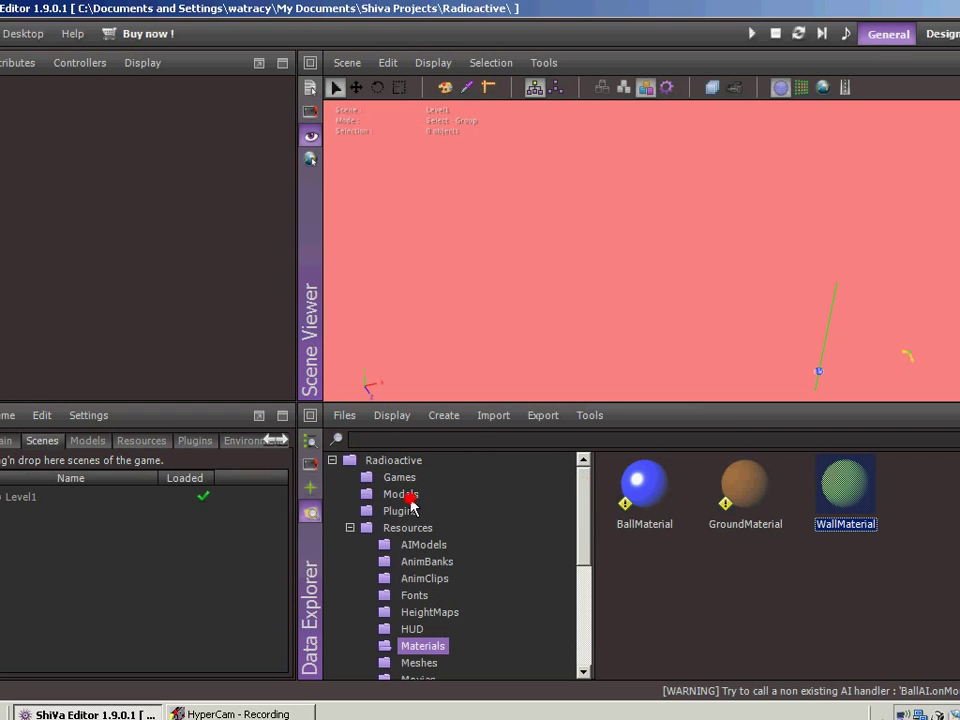
click(403, 494)
drag(640, 590, 741, 333)
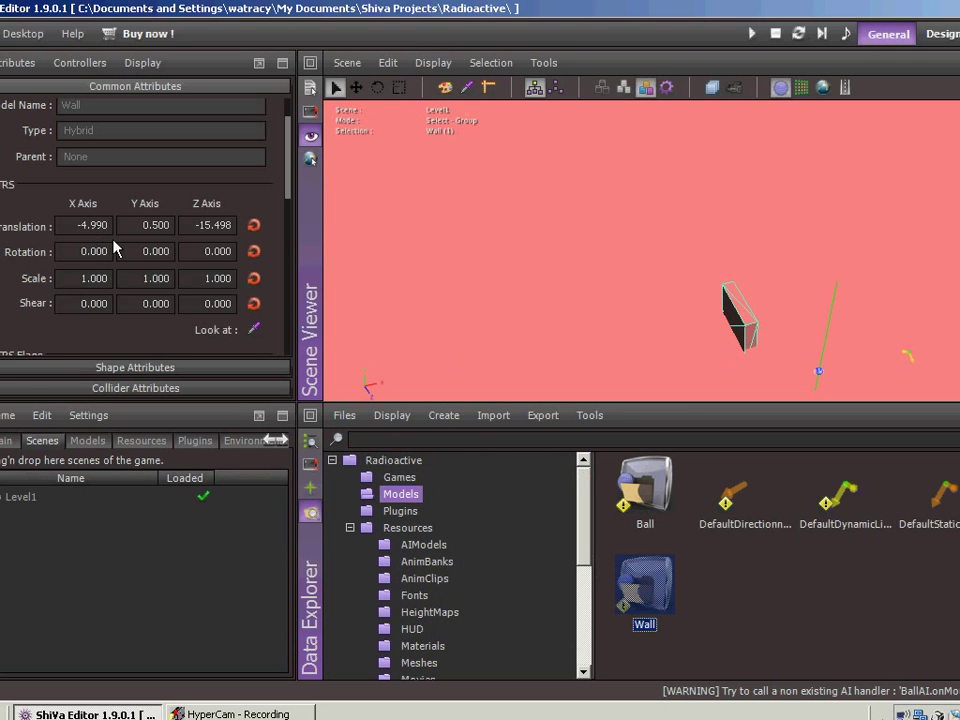
click(88, 225)
text(0)
key(Tab)
key(Tab)
text(0)
key(Tab)
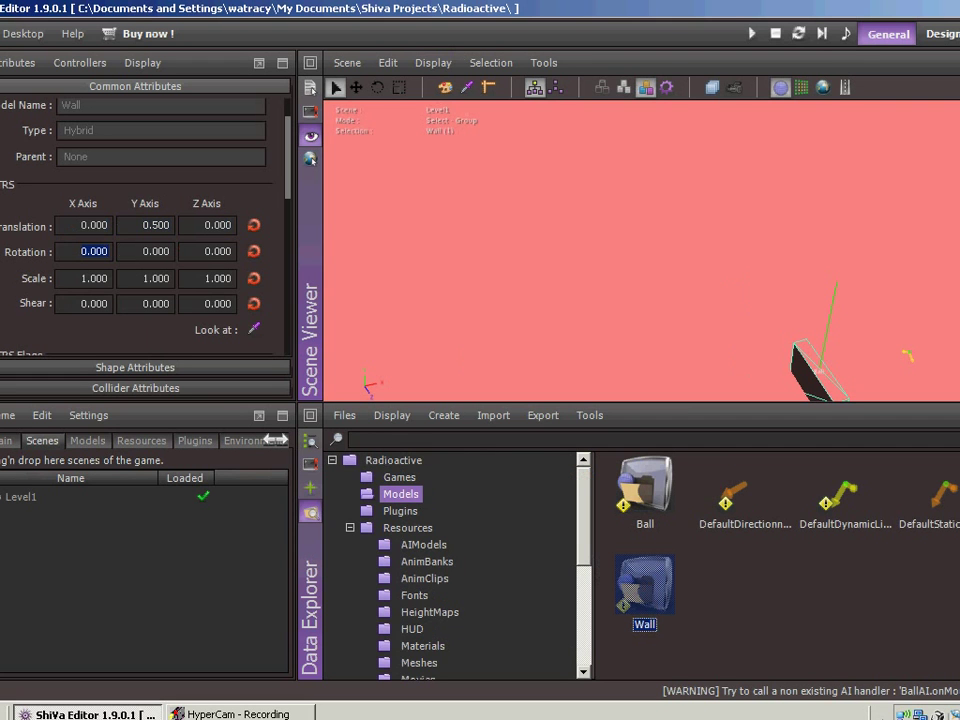
- Pan and orbit the camera to centre the new wall in the viewer
scroll(638, 253, up, 1)
middle_drag(738, 260, 574, 259)
right_drag(557, 259, 522, 259)
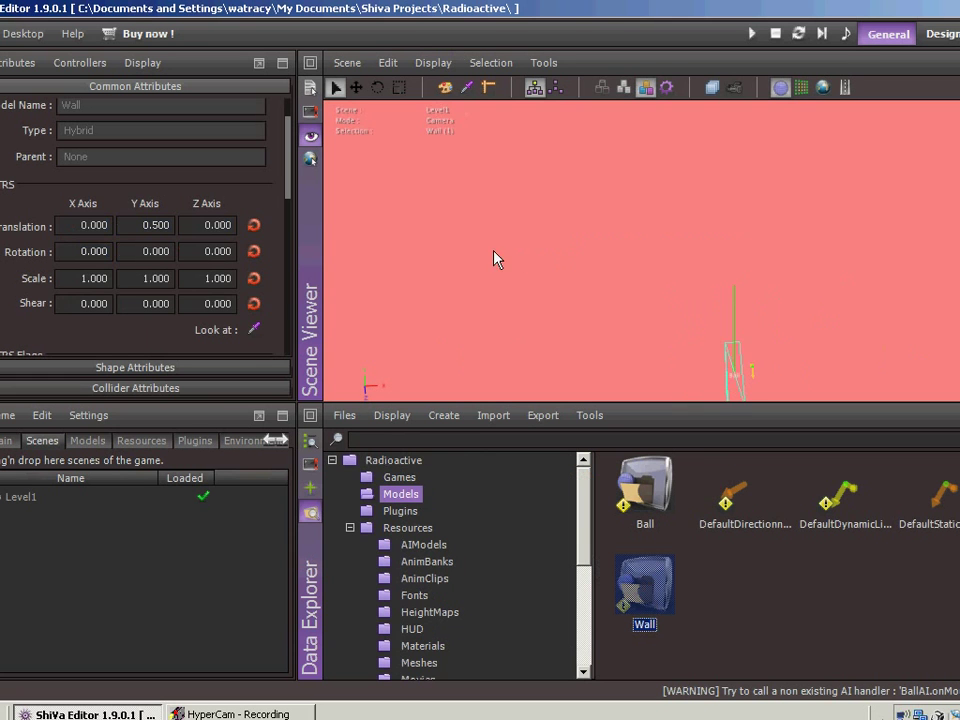
middle_drag(736, 259, 737, 399)
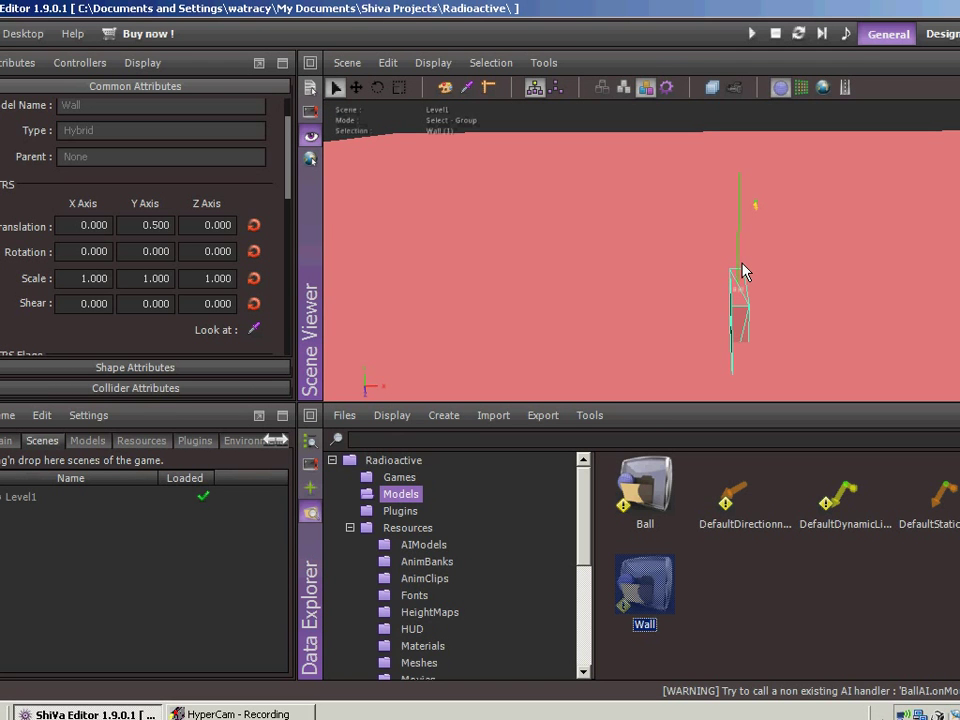
mouse_move(743, 270)
middle_down()
mouse_move(739, 259)
mouse_move(634, 259)
mouse_move(736, 258)
middle_up()
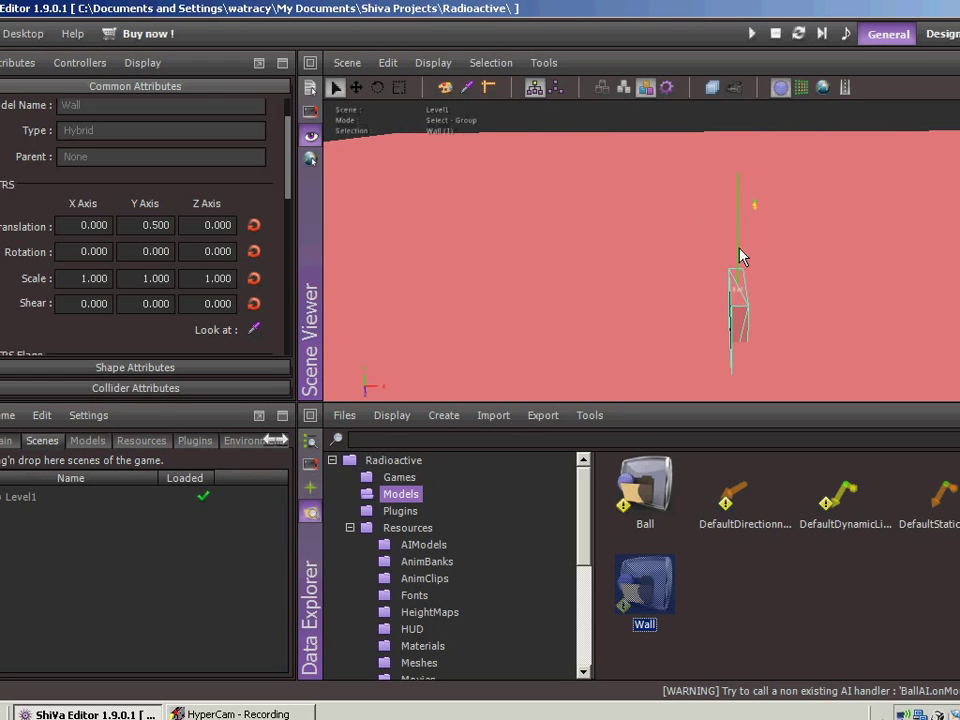
- Move the wall left along X and raise it to Y translation 5
click(742, 300)
click(356, 89)
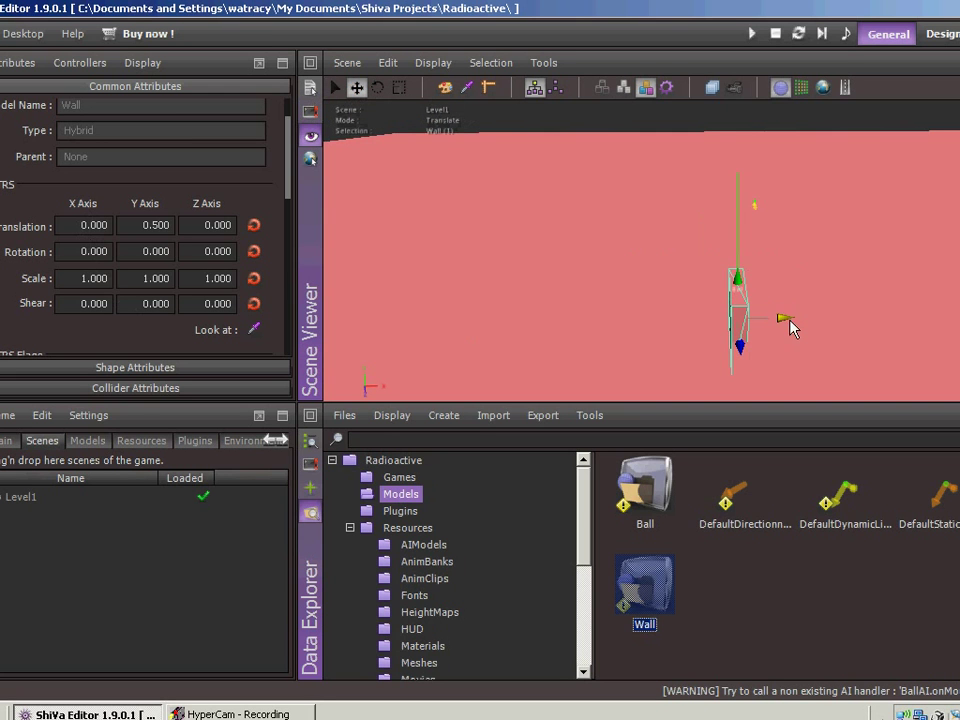
drag(790, 325, 702, 330)
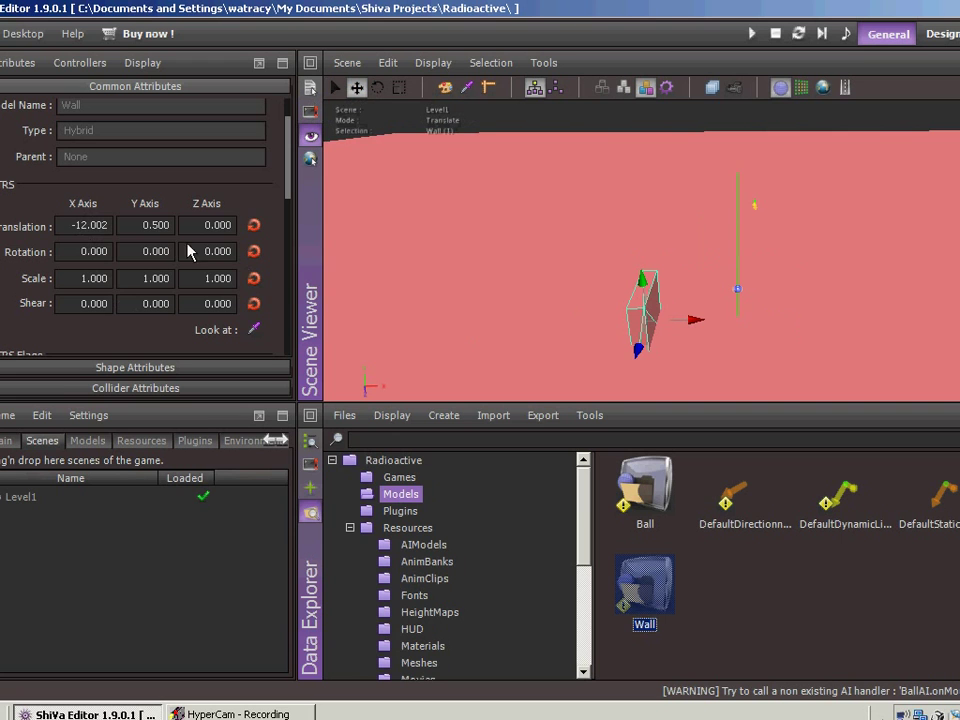
click(155, 225)
text(5)
key(Tab)
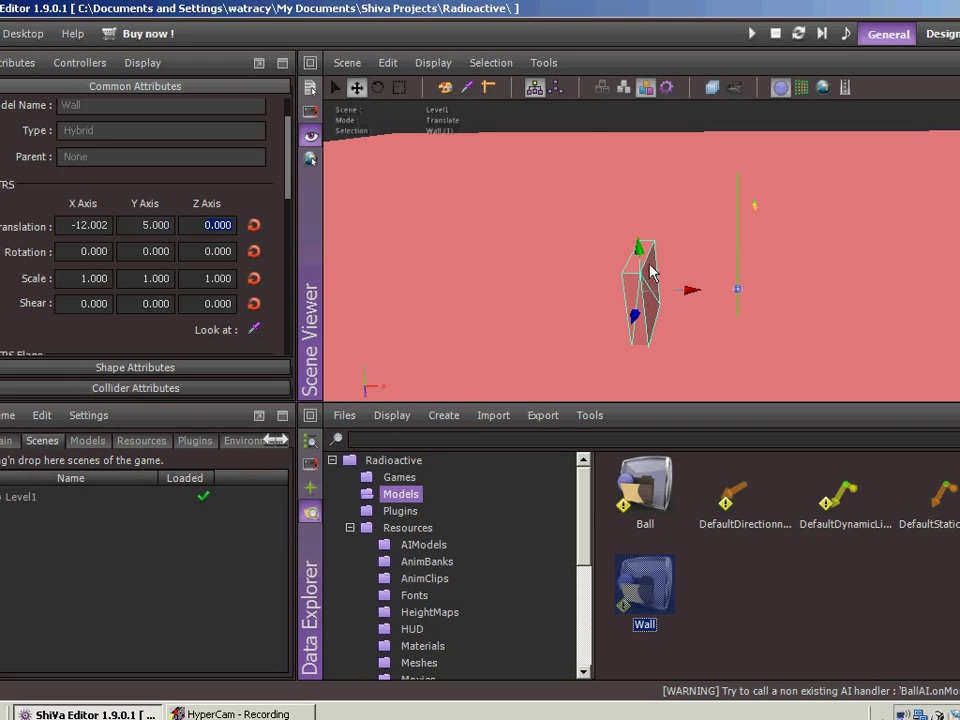
- Stretch the wall to Z scale 6.054 and place walls at X -12.002 and 12.328
click(400, 87)
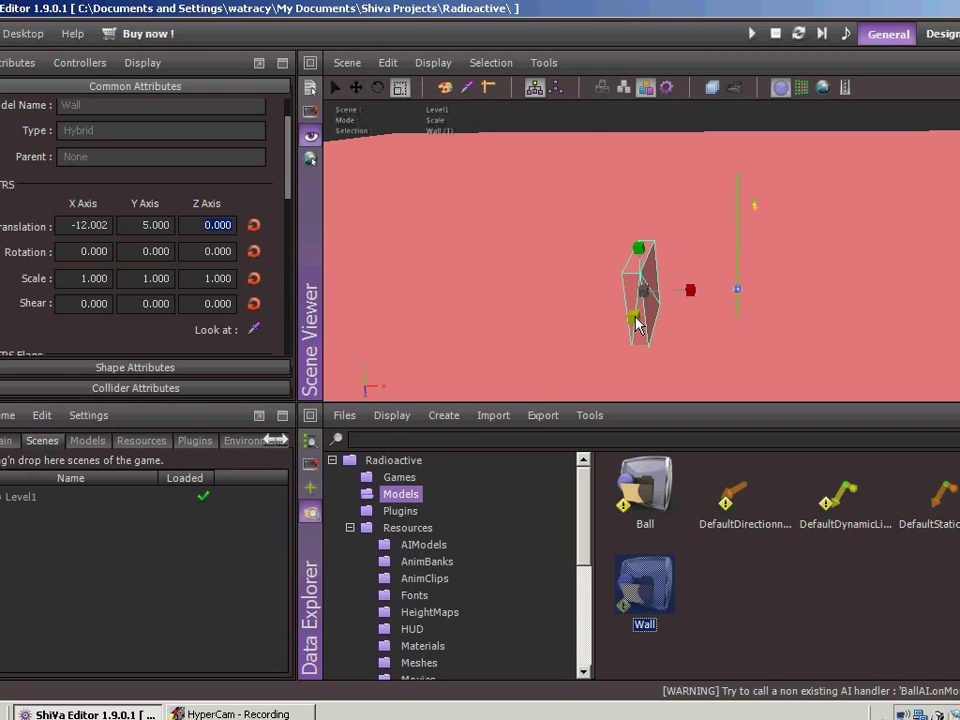
drag(636, 322, 574, 437)
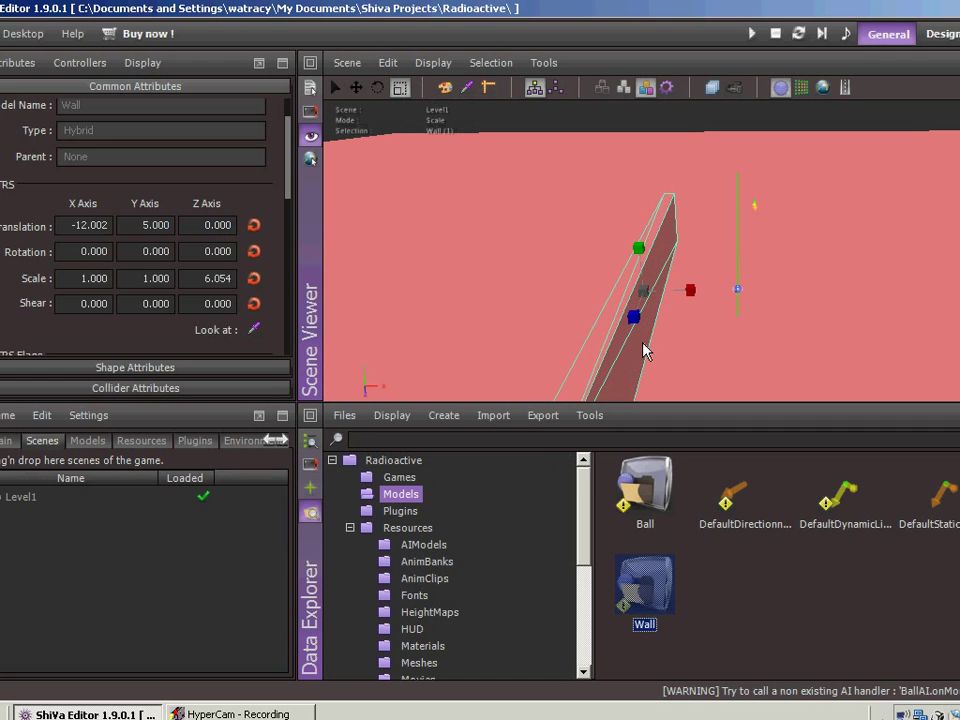
key(w)
drag(637, 313, 701, 168)
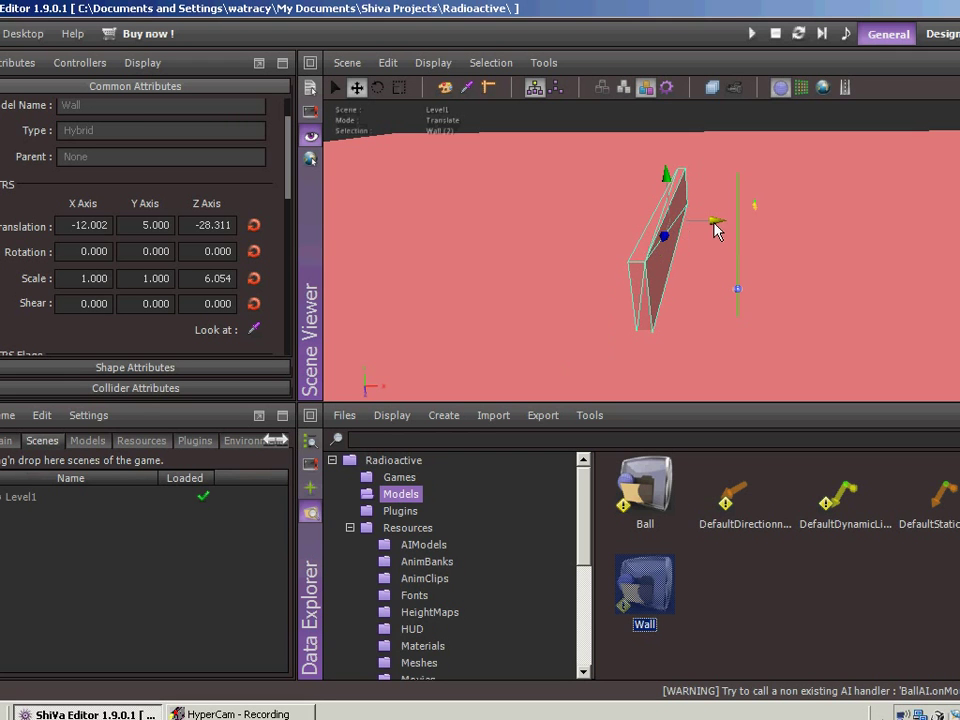
drag(715, 229, 840, 225)
- Add a third wall at Y translation 5 and push it back along Z
drag(655, 597, 712, 255)
click(141, 222)
text(5)
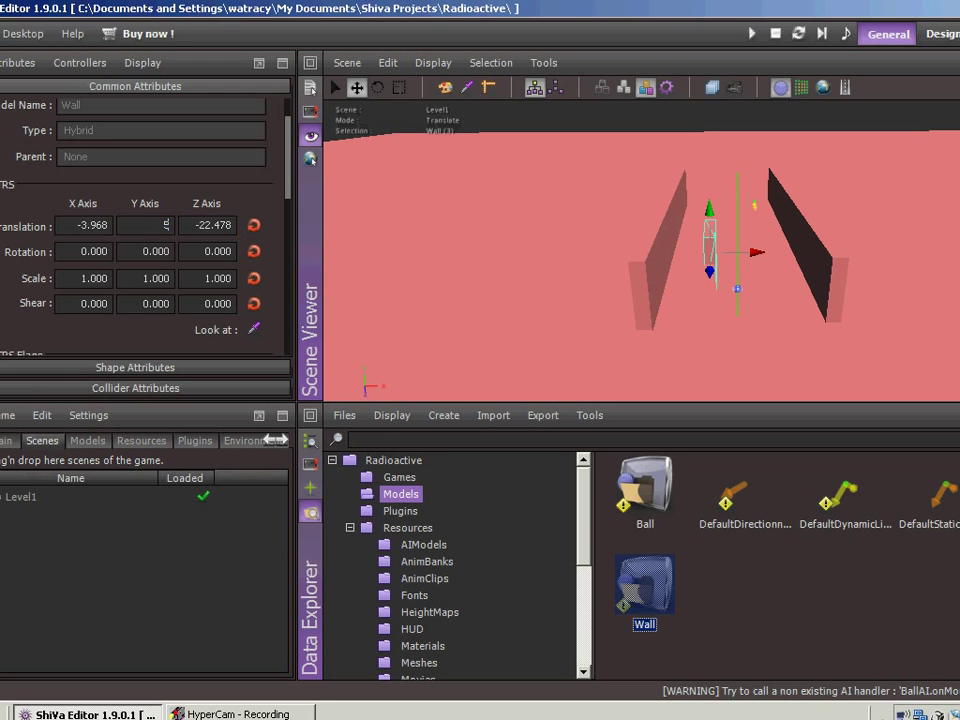
key(Tab)
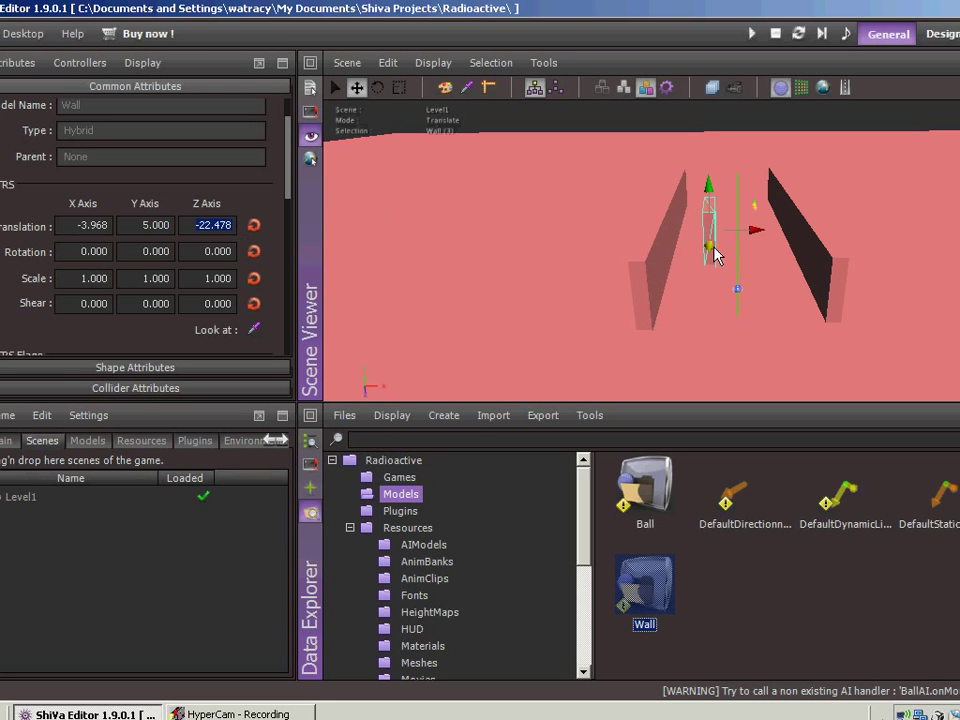
drag(710, 248, 722, 101)
middle_drag(594, 180, 737, 257)
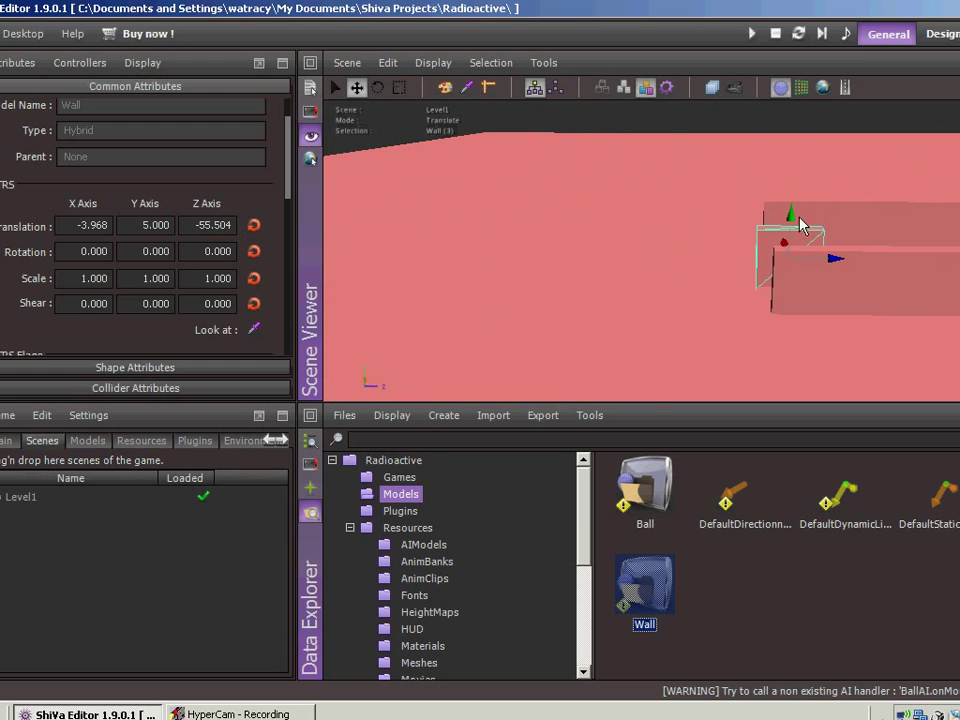
drag(831, 264, 776, 268)
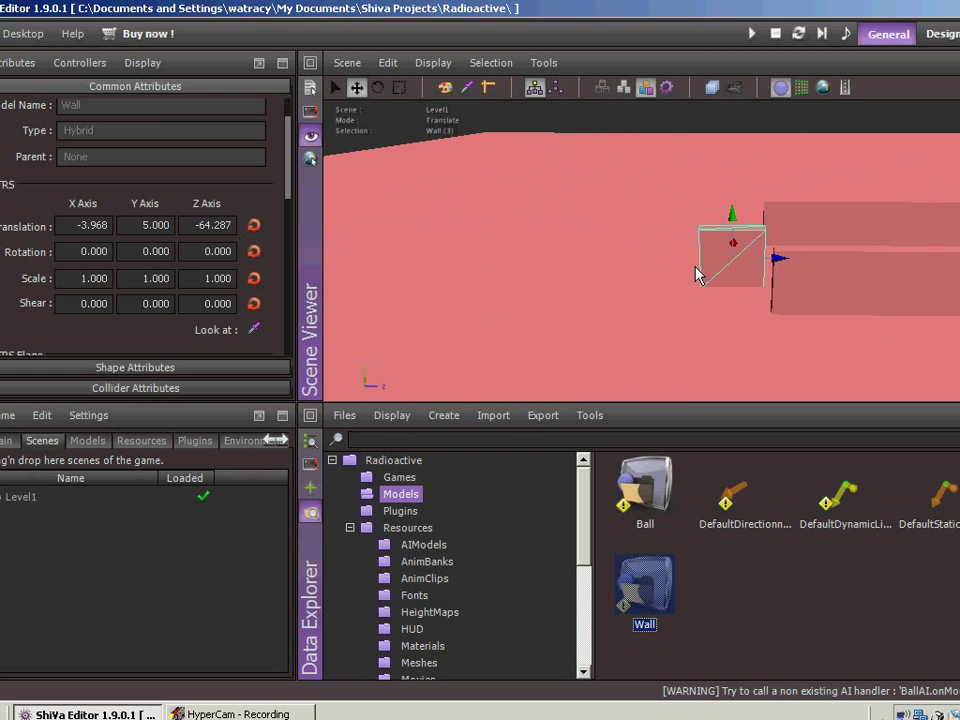
- Scale the third wall to Z 2.613, rotate it -32.858 on Y, and position it at X -5.017, Z -69.426
key(r)
drag(776, 262, 852, 272)
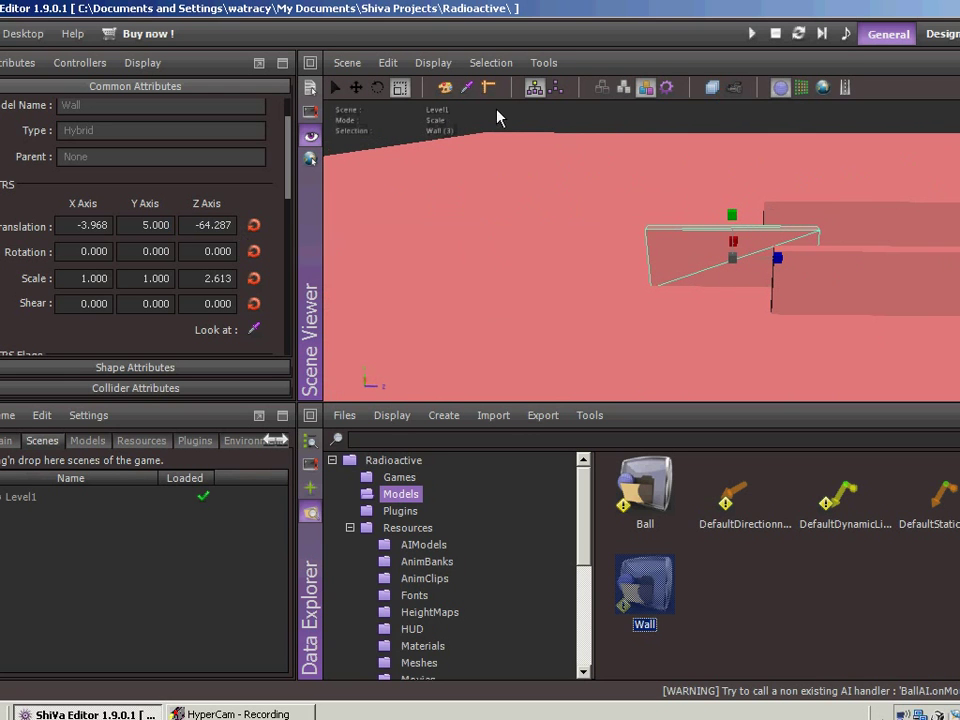
click(379, 90)
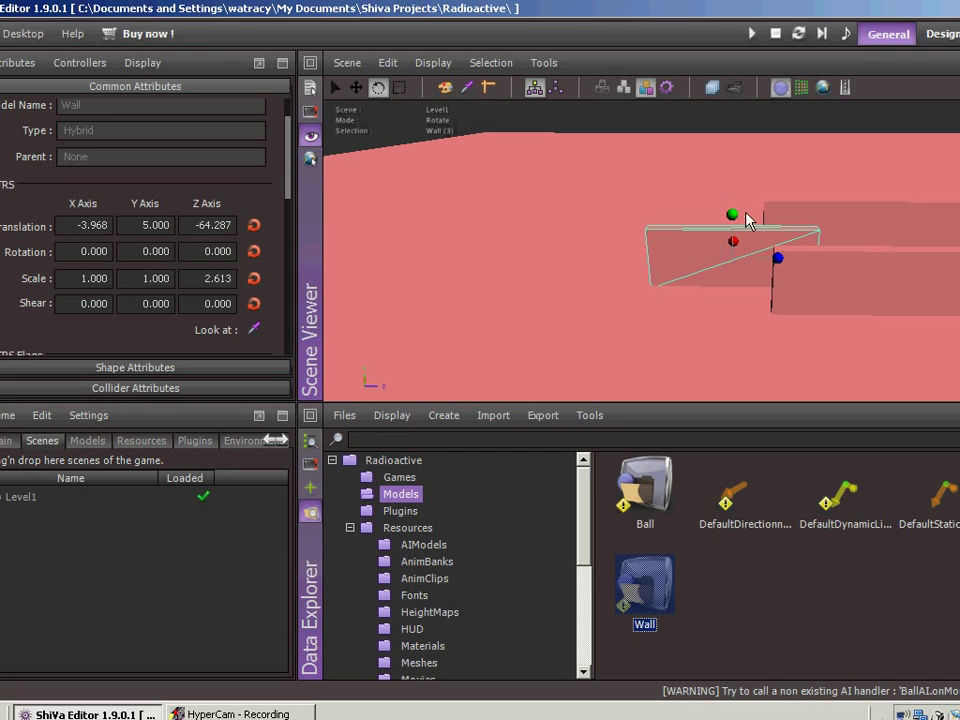
drag(735, 218, 704, 238)
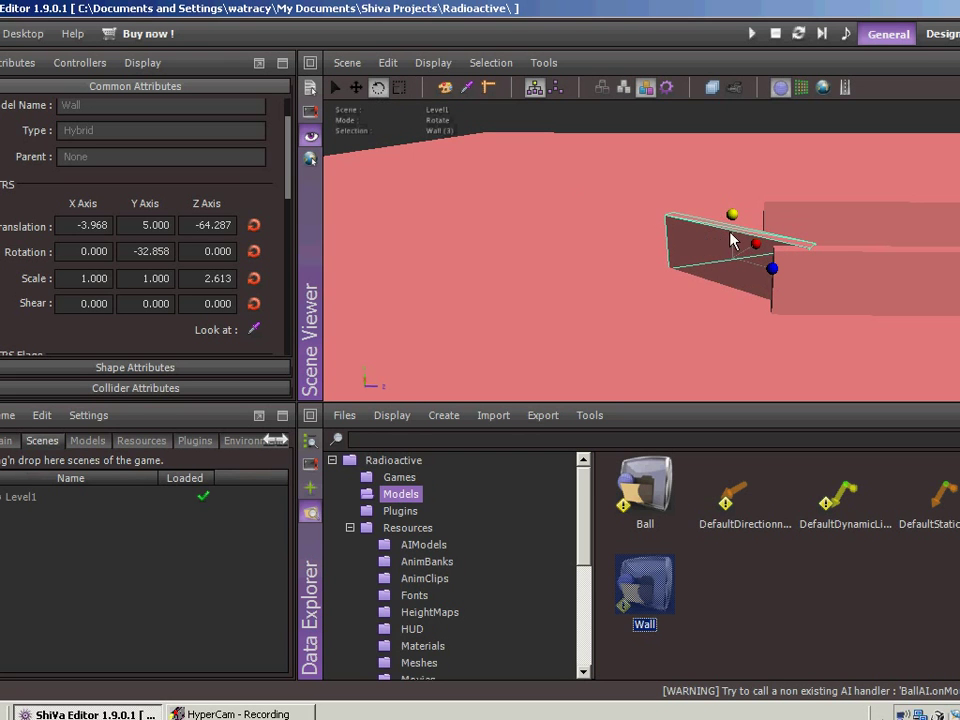
key(z)
drag(777, 260, 711, 257)
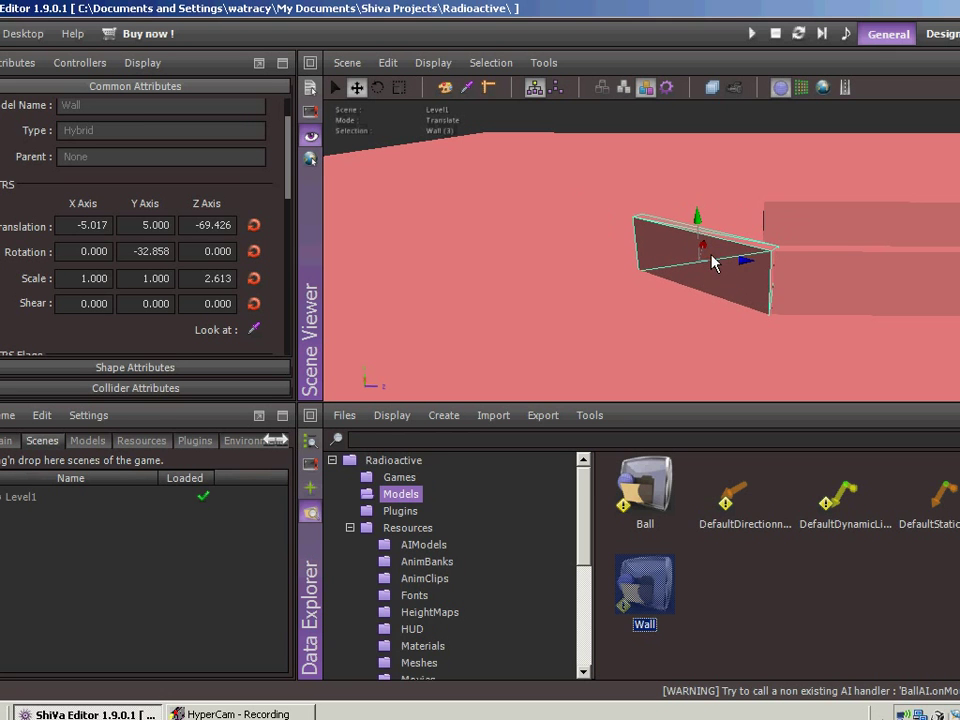
right_drag(711, 257, 840, 255)
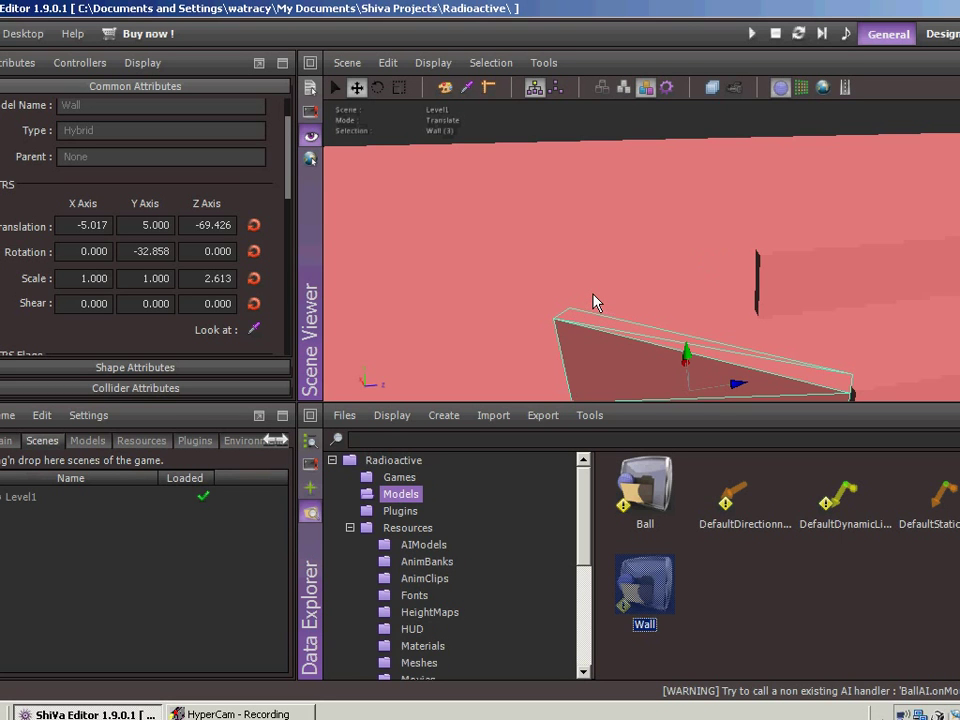
- Add a fourth wall with Y translation 5 and Y rotation 90
drag(644, 585, 505, 267)
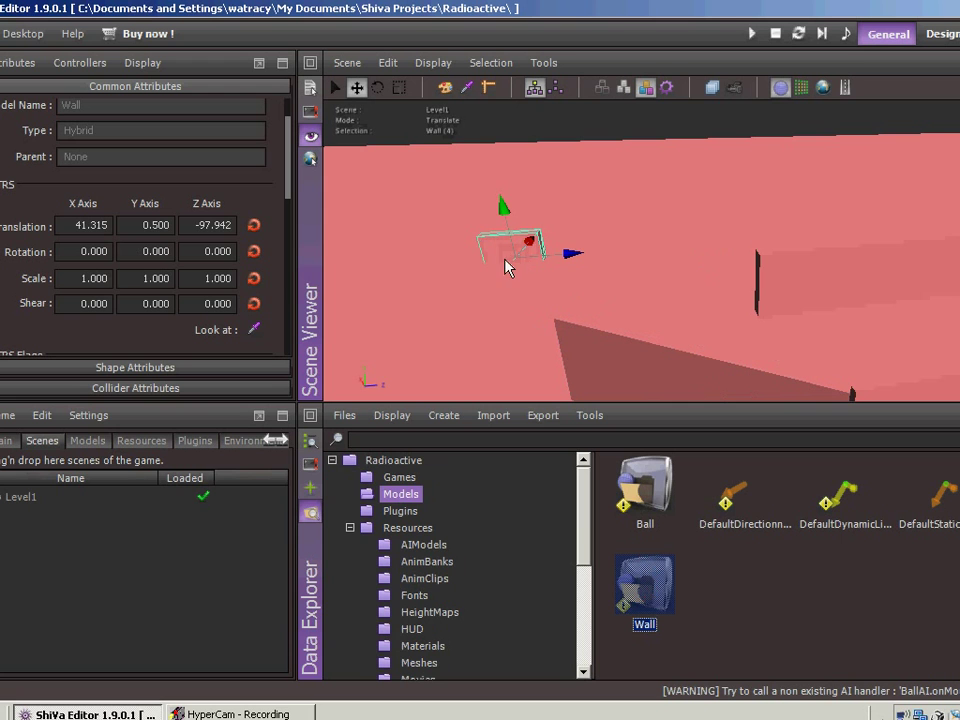
click(140, 225)
text(5)
key(Tab)
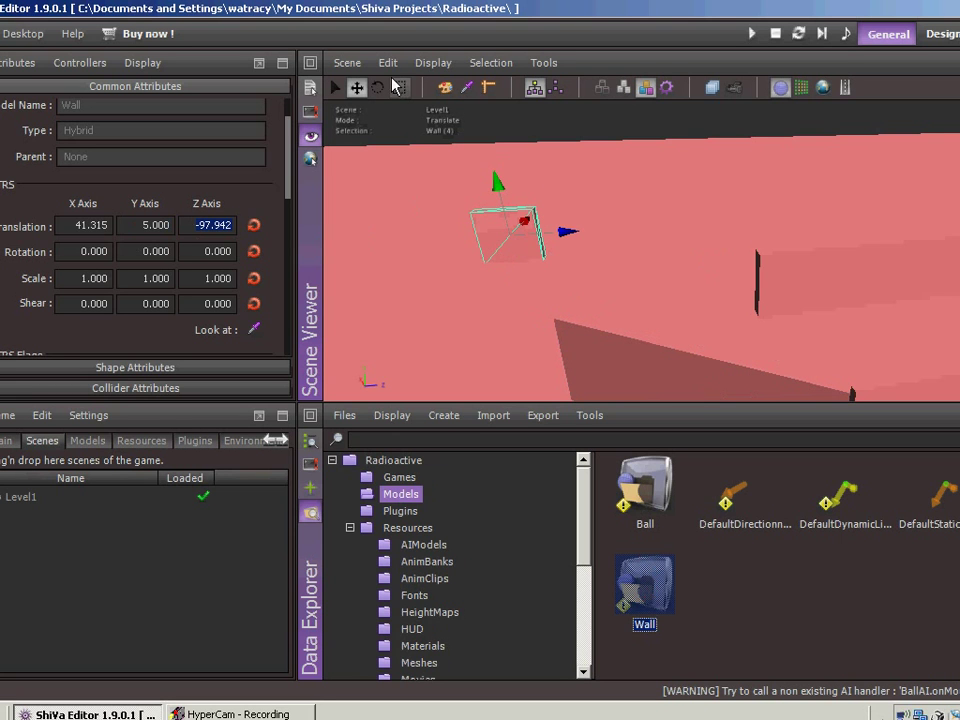
click(138, 247)
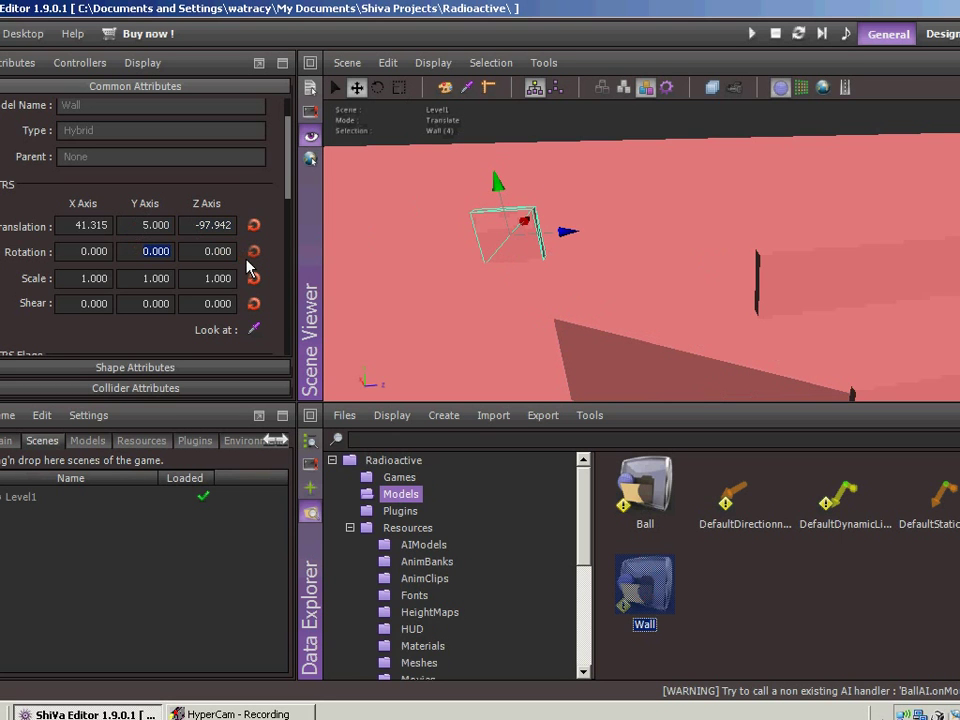
text(90)
key(Tab)
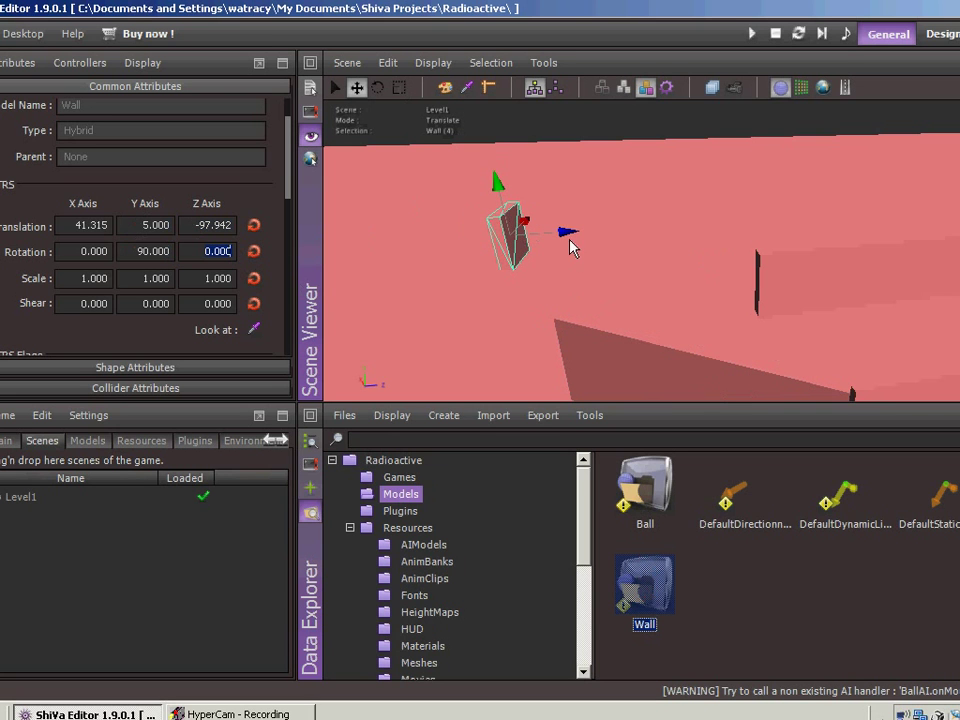
- Stretch the fourth wall to Z scale 4.688 and move it to X 25.575, Z -80.085
drag(570, 240, 585, 300)
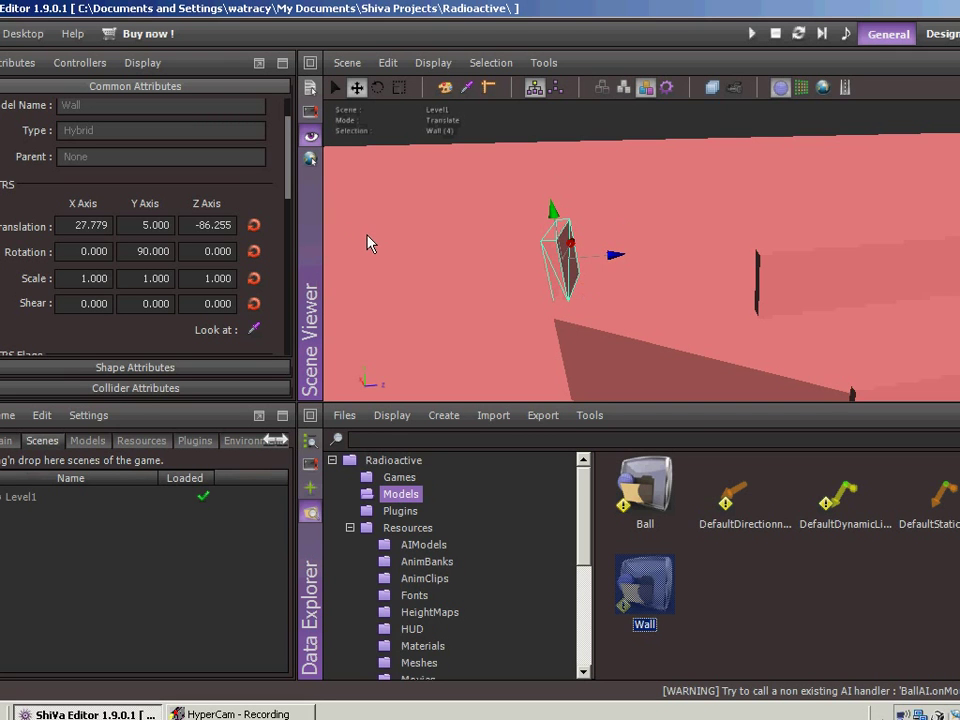
key(r)
drag(572, 245, 628, 146)
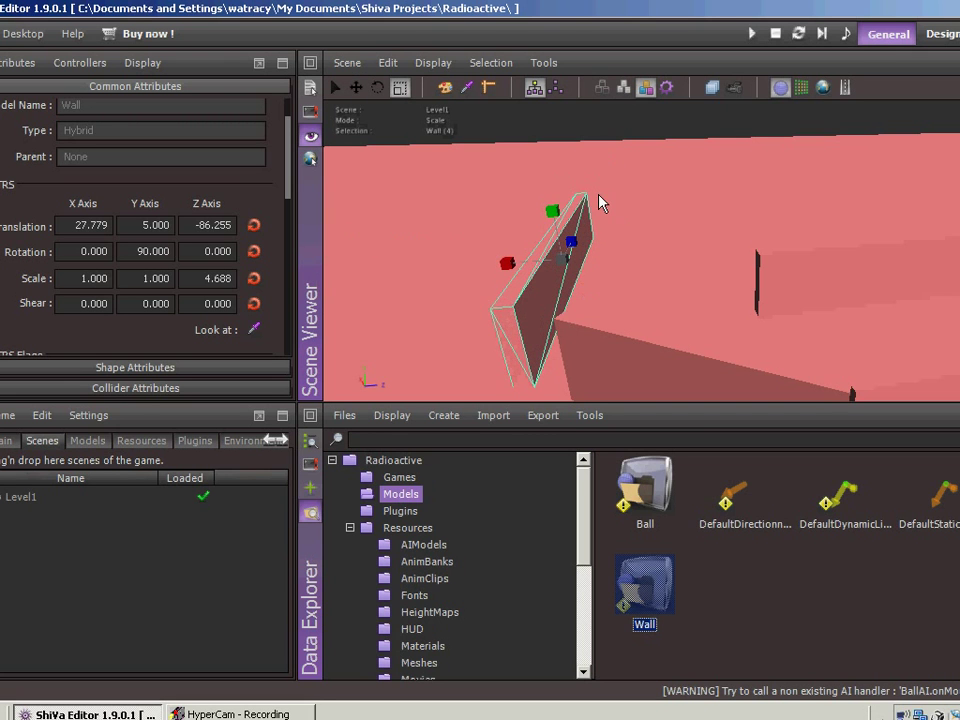
key(t)
drag(626, 266, 651, 257)
right_drag(651, 257, 433, 275)
mouse_move(737, 259)
right_down()
mouse_move(471, 259)
mouse_move(741, 261)
right_up()
drag(889, 312, 872, 313)
right_drag(872, 313, 729, 262)
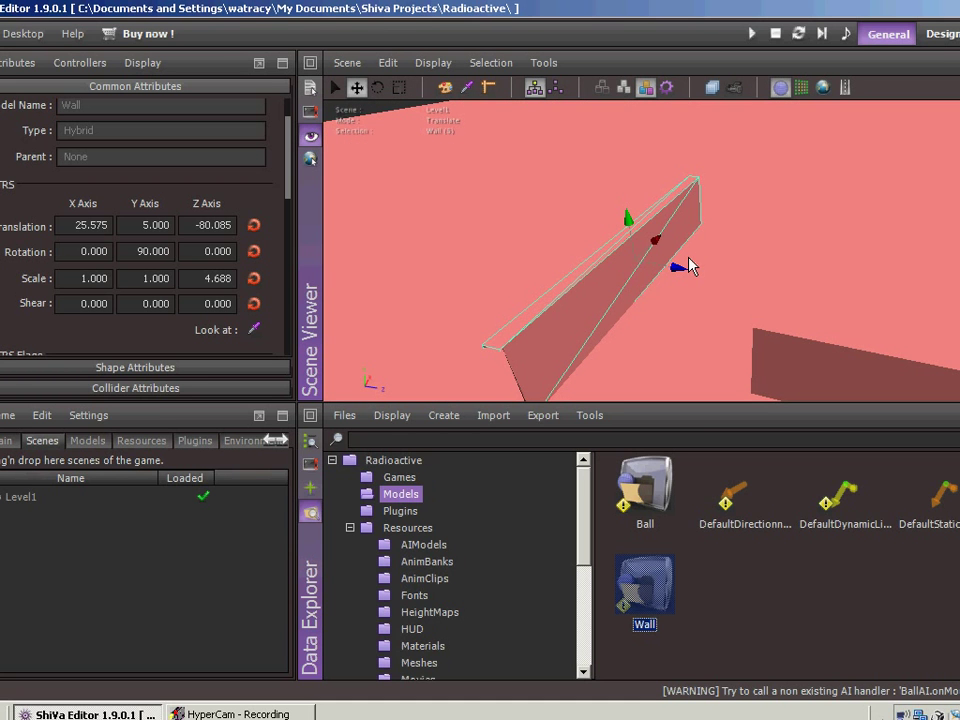
- Slide the wall copy to about Z -58 and shorten it to Z scale 3.888
drag(689, 265, 806, 168)
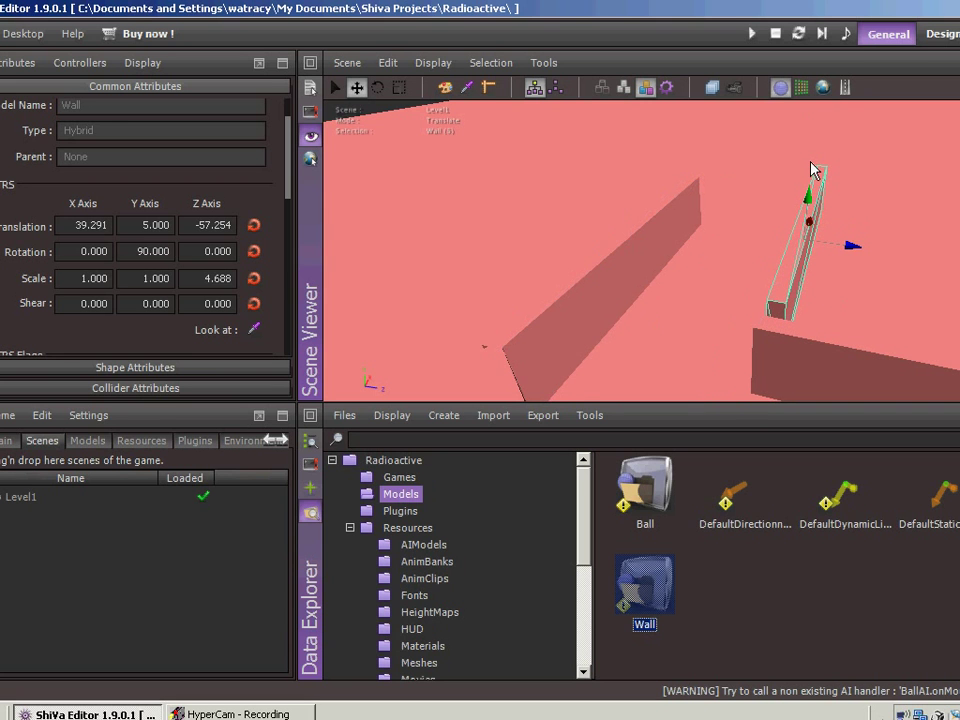
key(r)
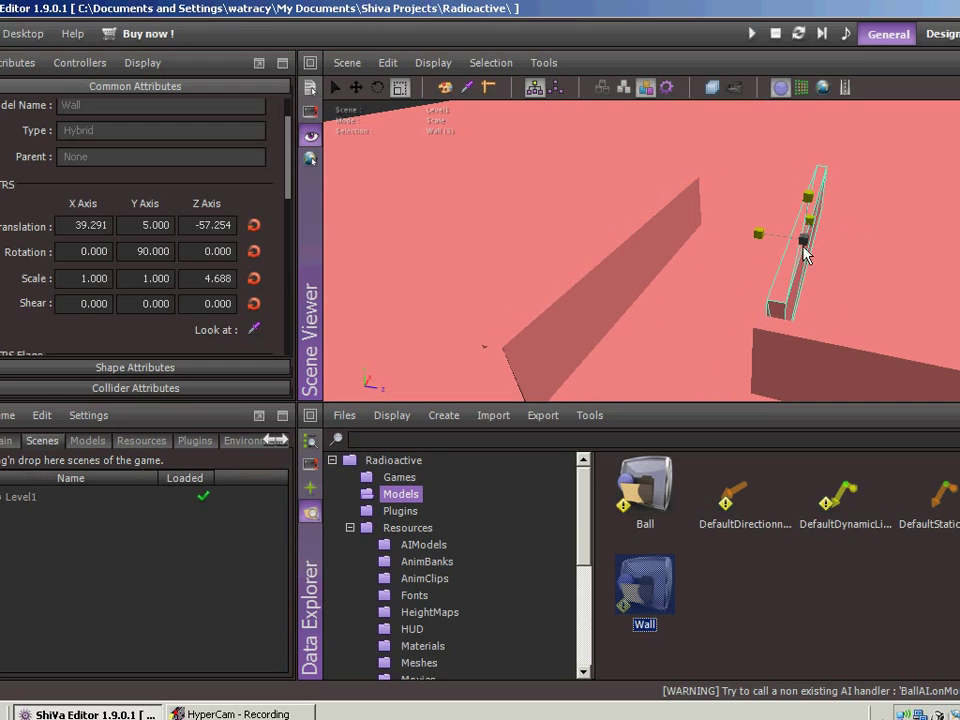
drag(812, 224, 810, 226)
key(ctrl+z)
drag(814, 228, 793, 254)
key(w)
- Add a sixth wall at Y translation 5 and move it along X to about 51.8
drag(654, 600, 720, 266)
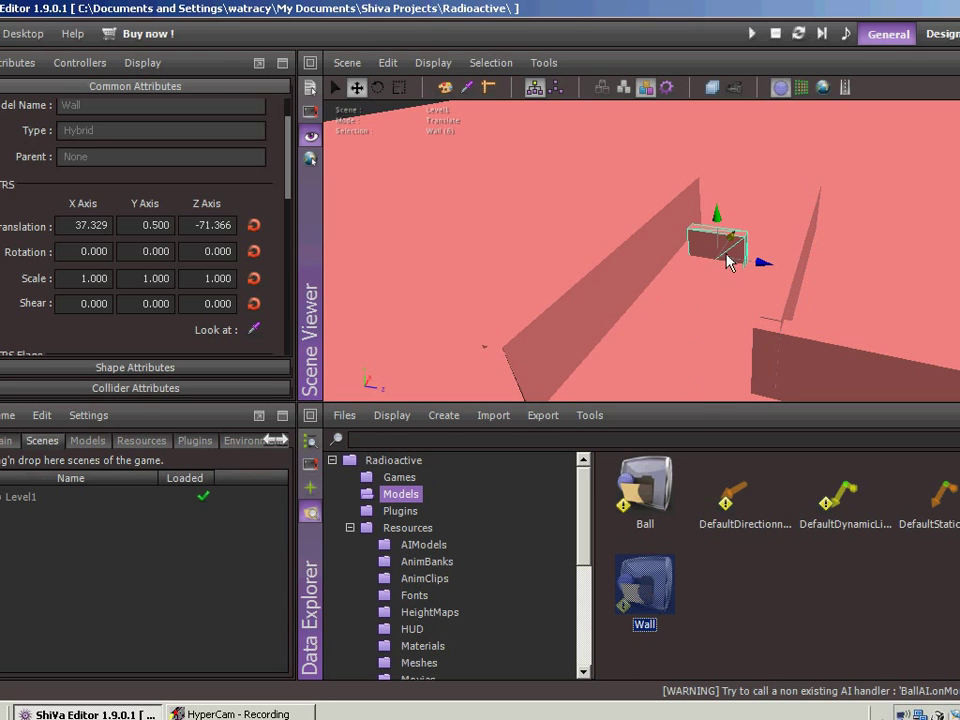
double_click(139, 225)
text(5)
key(Tab)
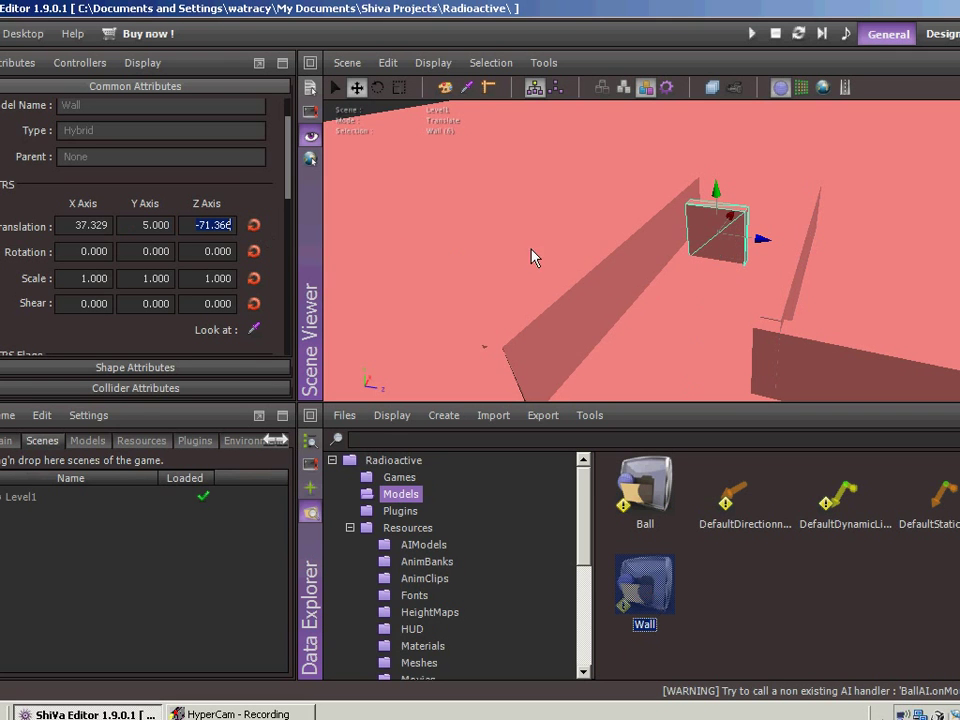
drag(737, 223, 757, 181)
middle_drag(757, 181, 669, 302)
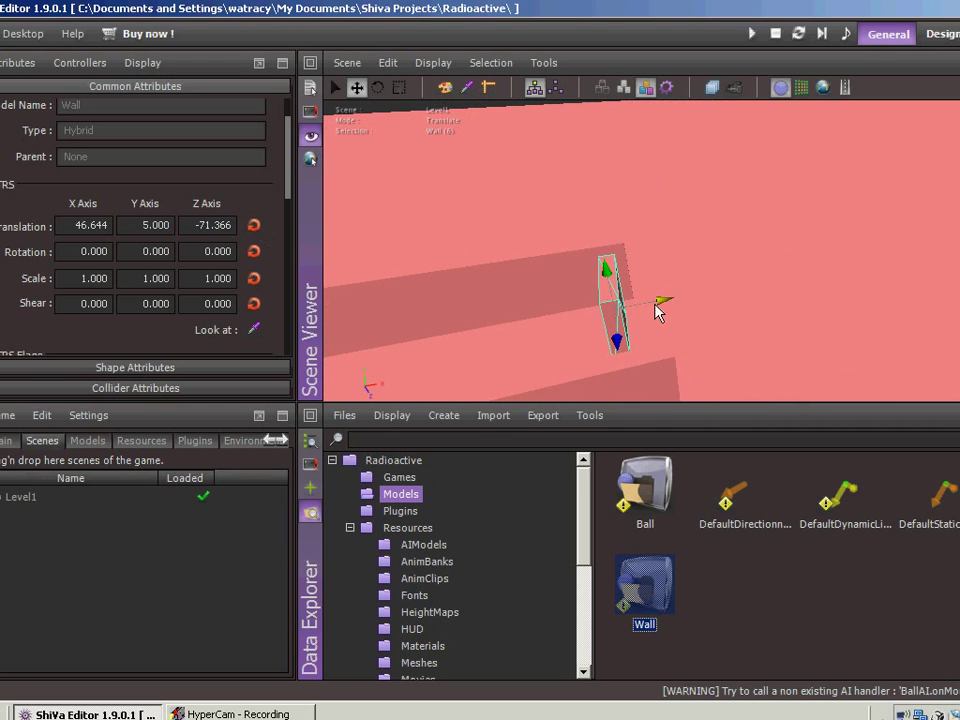
drag(660, 306, 703, 294)
middle_drag(703, 294, 737, 259)
- Stretch the sixth wall to Z scale 2.595 and set it at X 50.093
key(r)
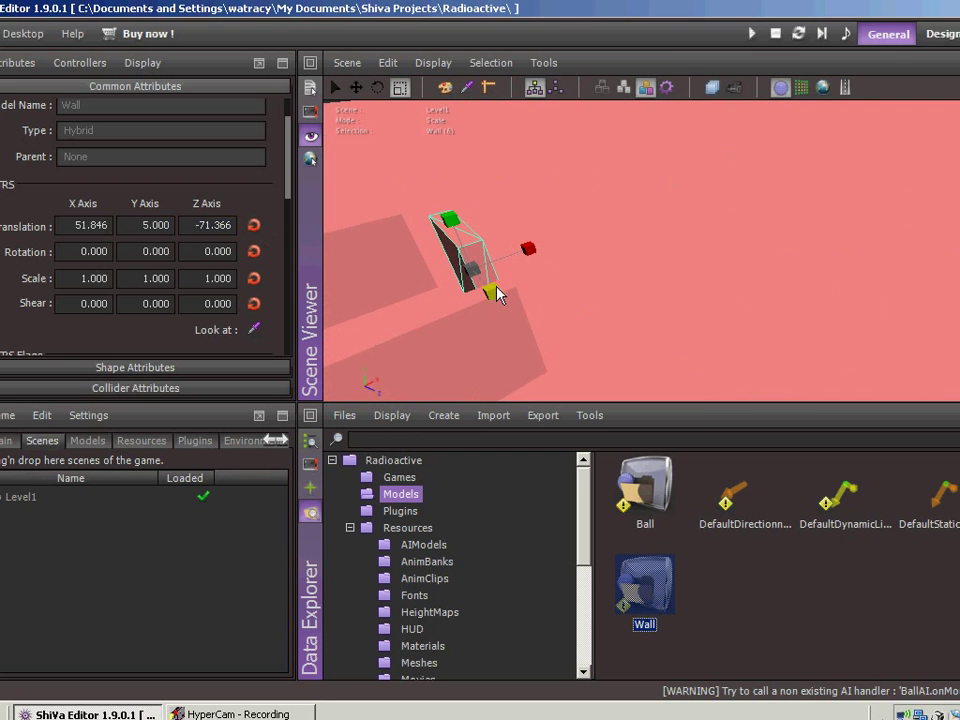
drag(490, 293, 540, 356)
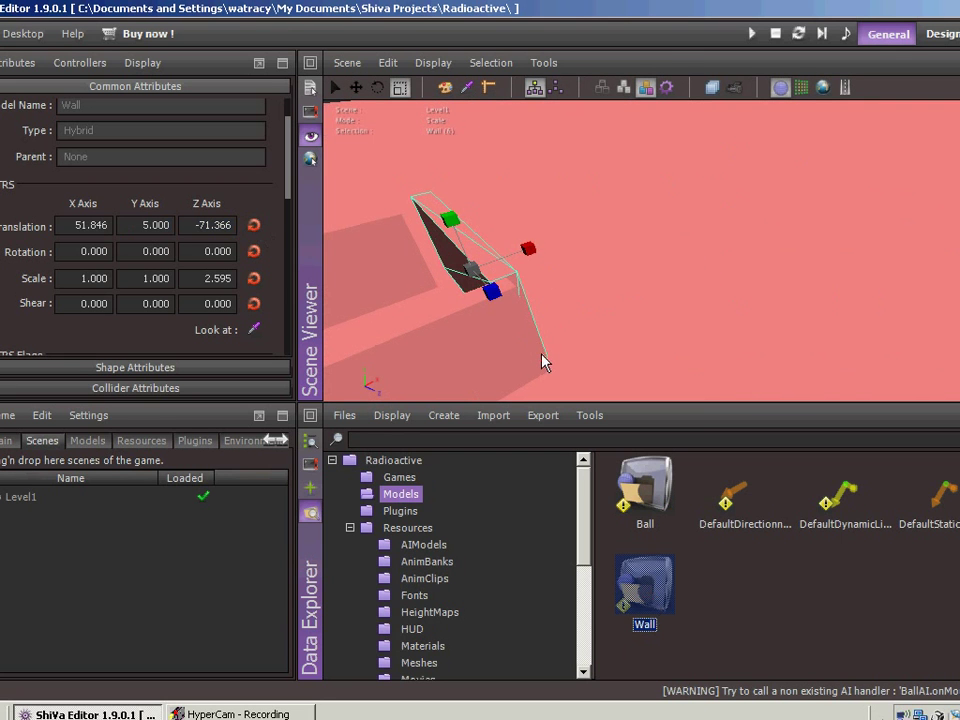
middle_drag(540, 348, 639, 257)
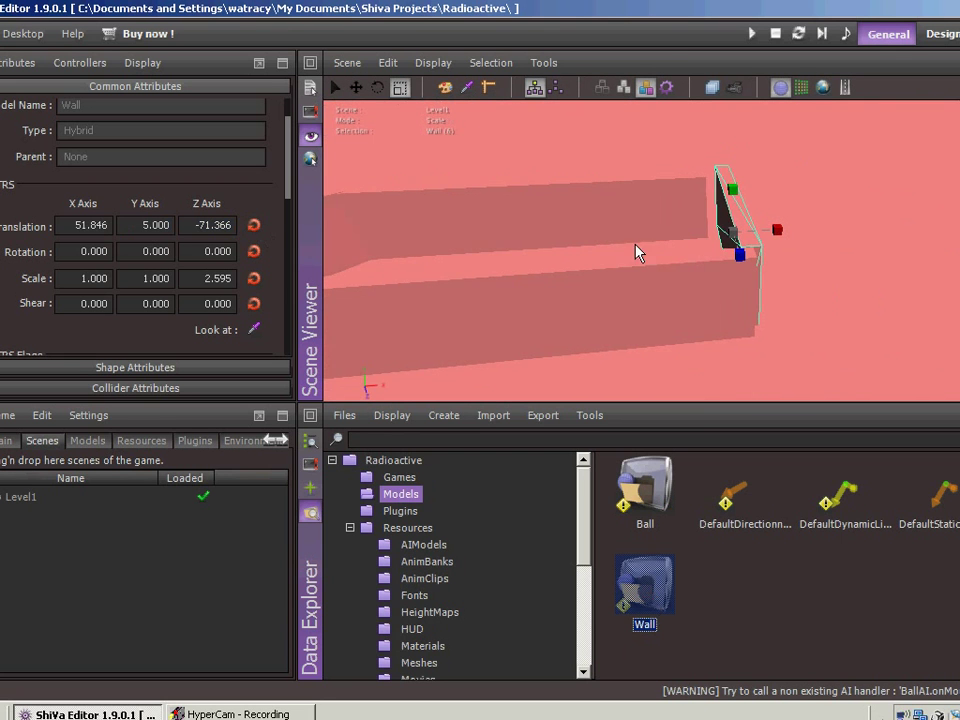
key(t)
drag(776, 230, 763, 231)
middle_drag(763, 231, 407, 246)
- Look over the six green walls and ball, then save the Level1 scene via Scene > Save
mouse_move(736, 260)
middle_down()
mouse_move(555, 251)
mouse_move(816, 259)
mouse_move(525, 257)
mouse_move(736, 259)
middle_up()
scroll(736, 259, up, 5)
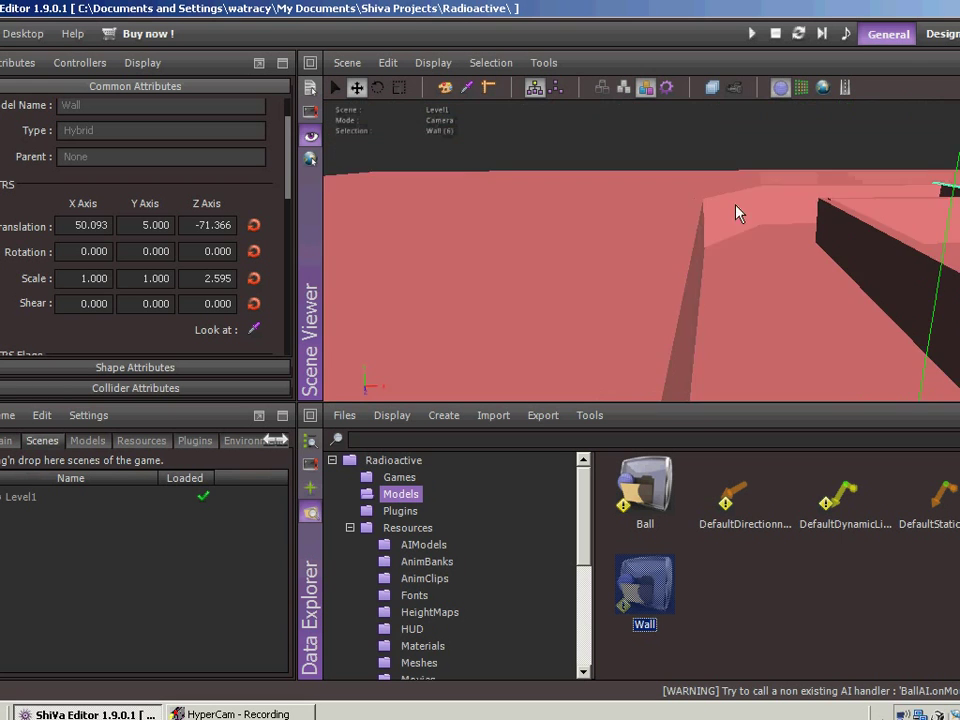
scroll(736, 259, up, 2)
middle_drag(737, 266, 585, 280)
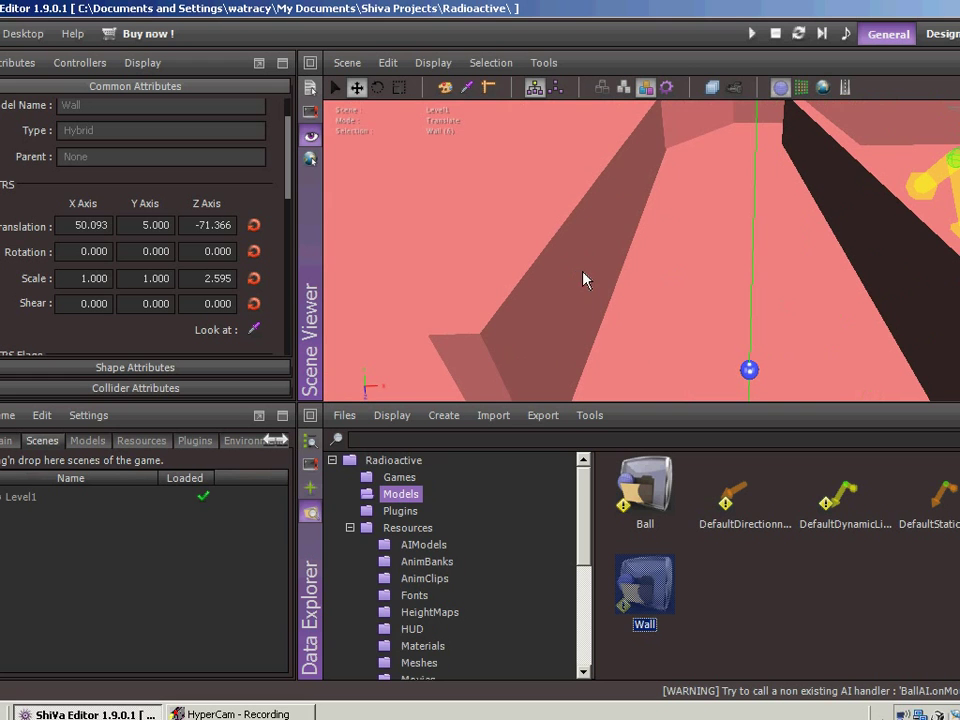
click(347, 62)
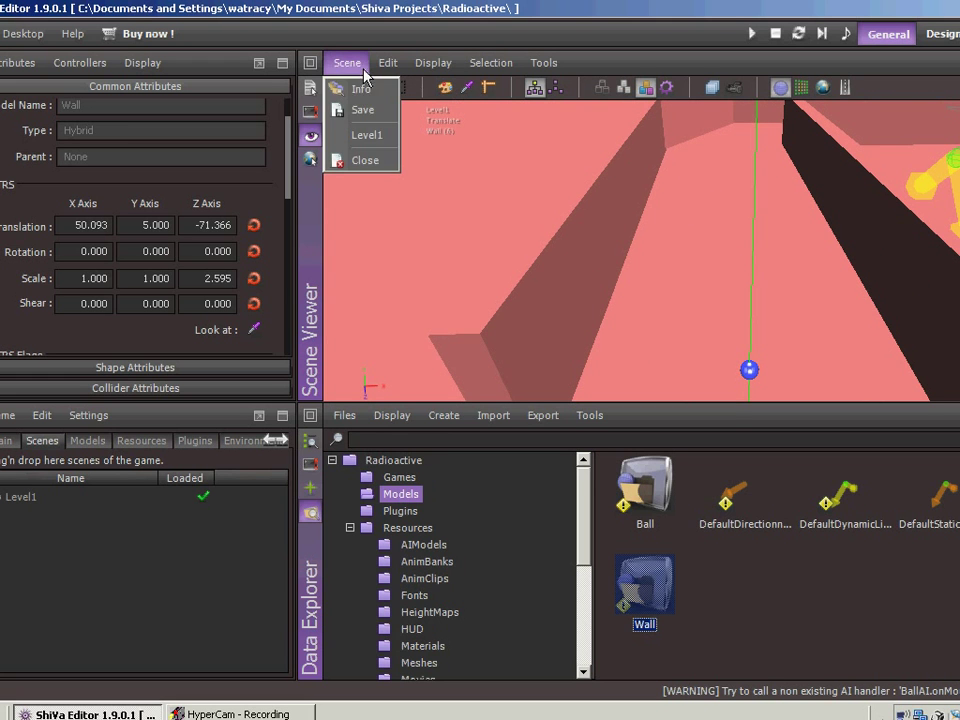
click(376, 108)
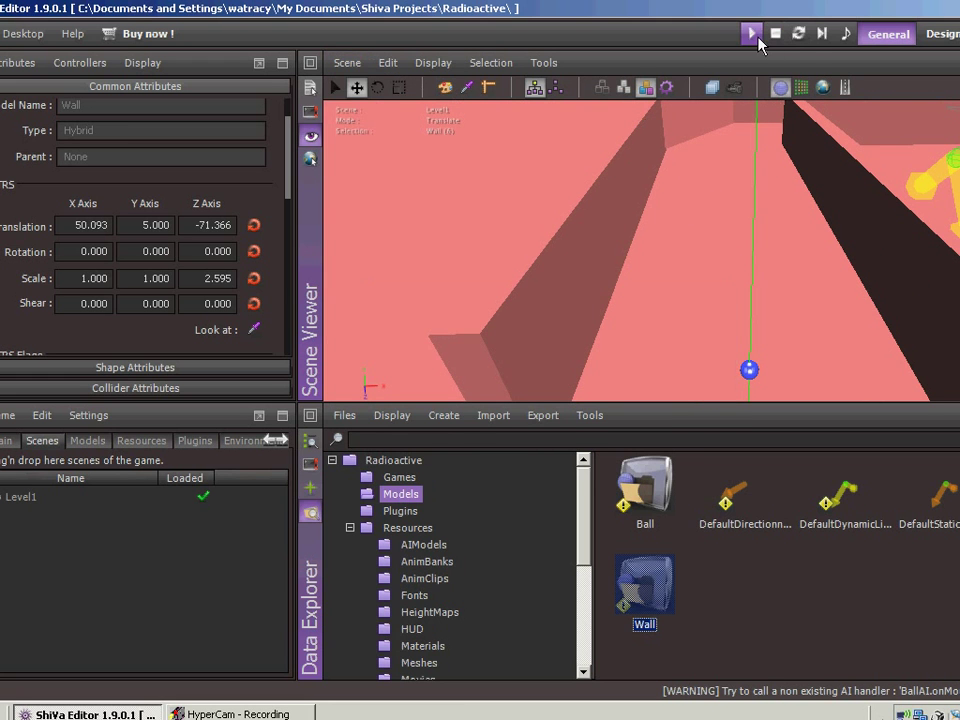
- Run Level1 in play mode to test the ball against the six-wall course
click(751, 33)
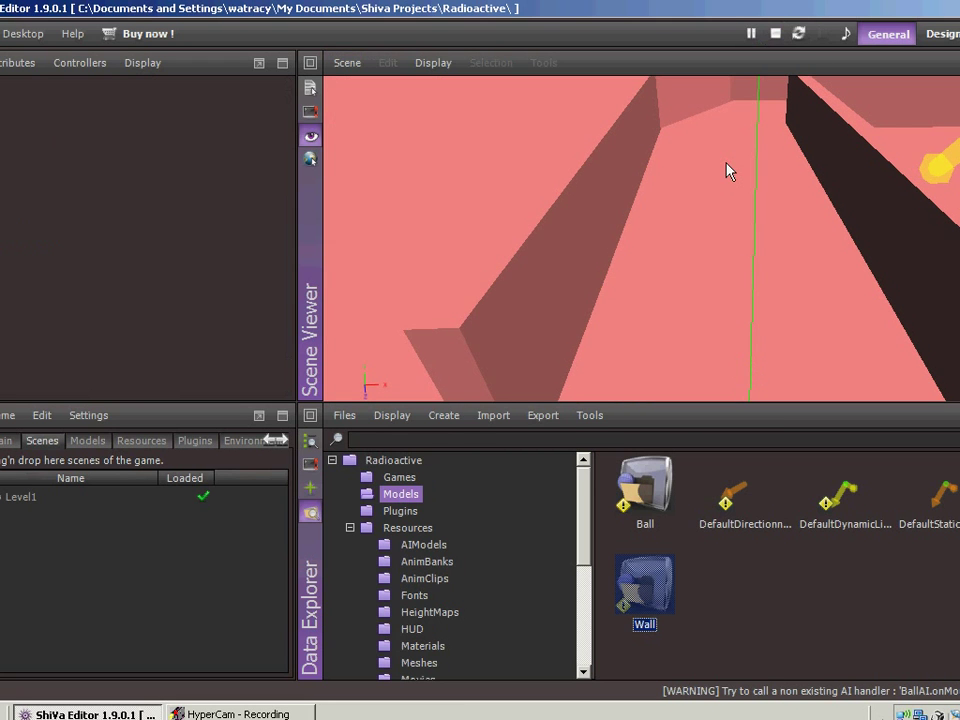